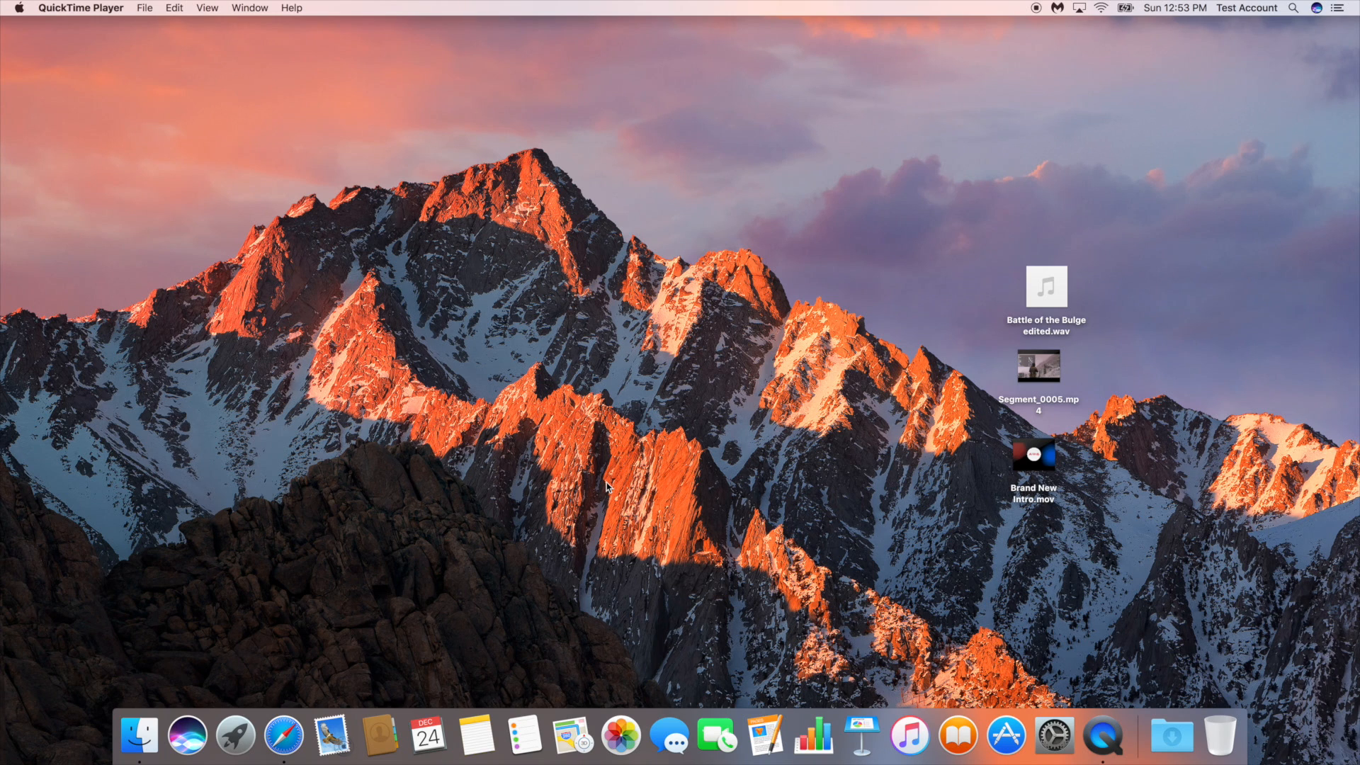
# Launch Movavi Video Editor 5 Plus and dismiss the project mode dialog to work in the new empty project
pyautogui.press('super+space')
pyautogui.write('movavi')
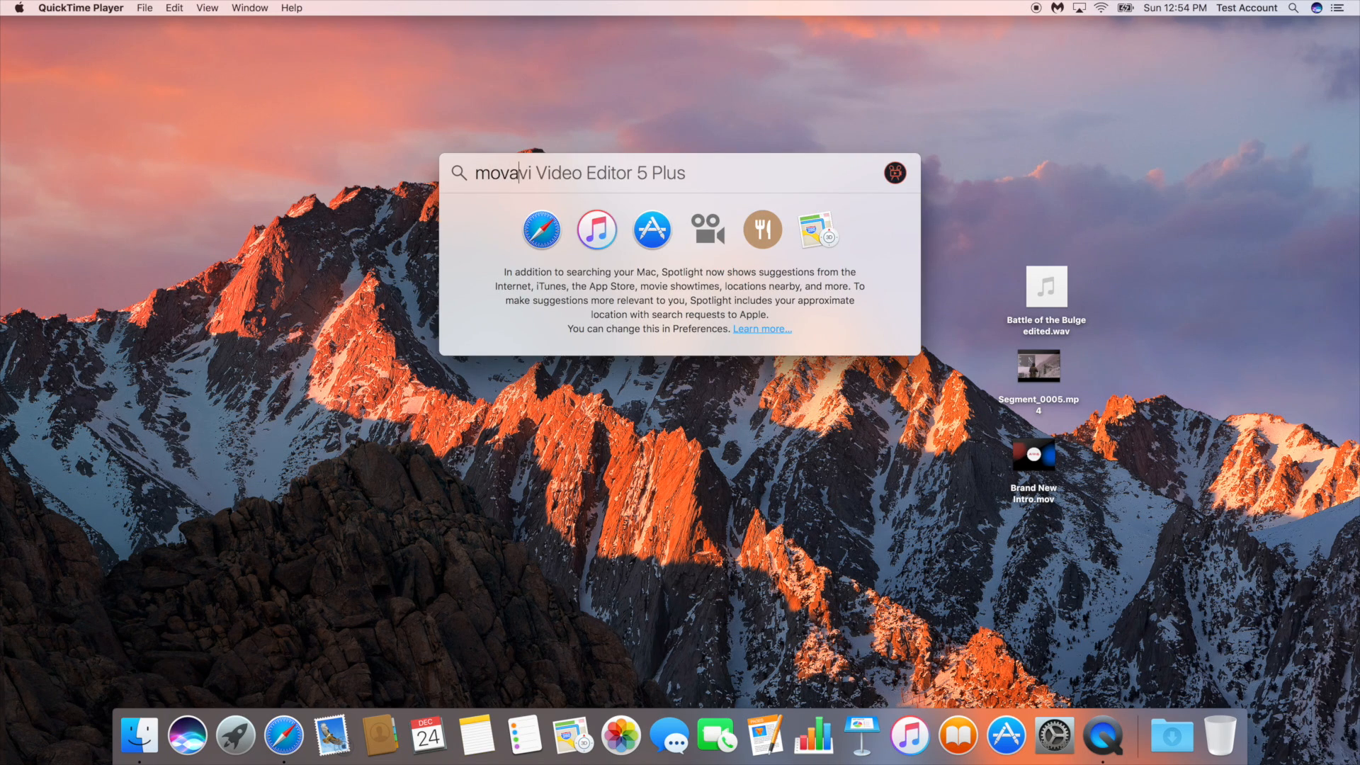
pyautogui.press('Return')
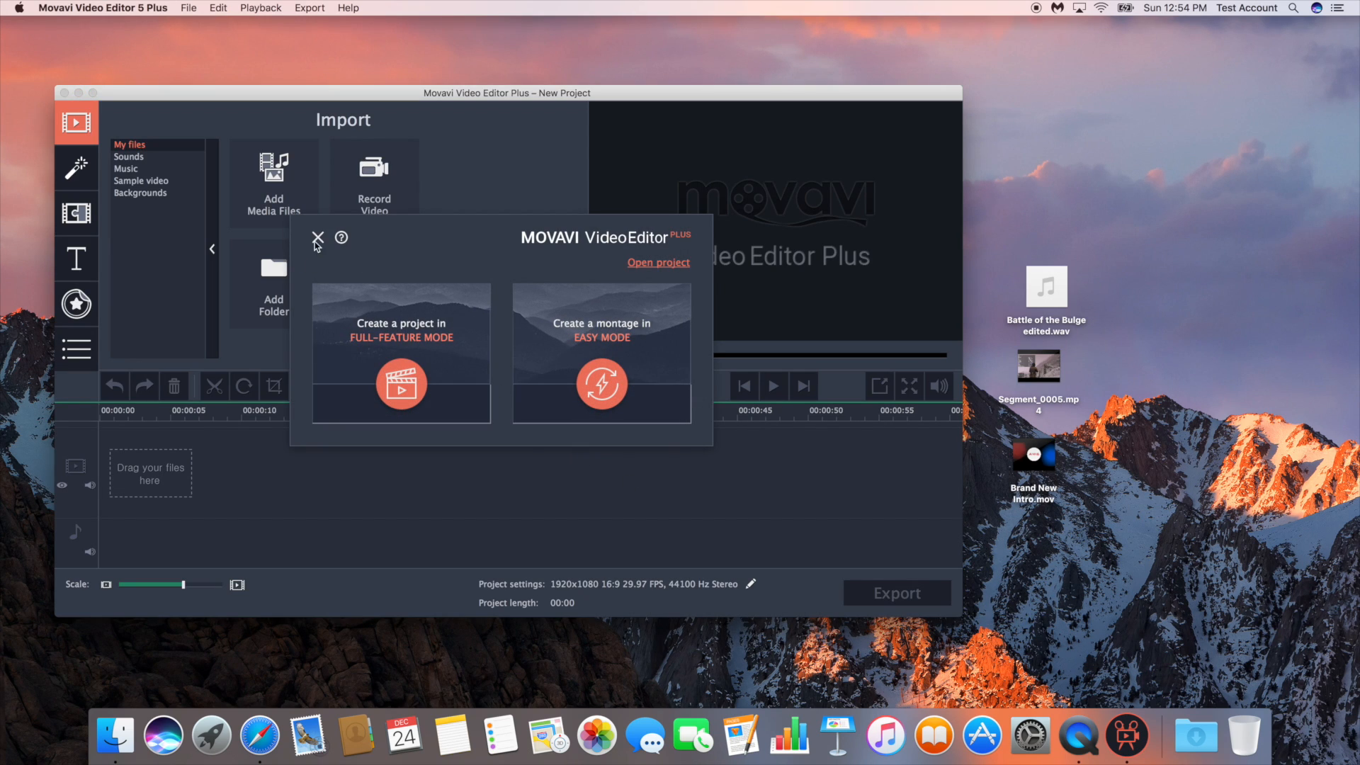
pyautogui.click(317, 238)
pyautogui.moveTo(370, 101); pyautogui.dragTo(379, 106)
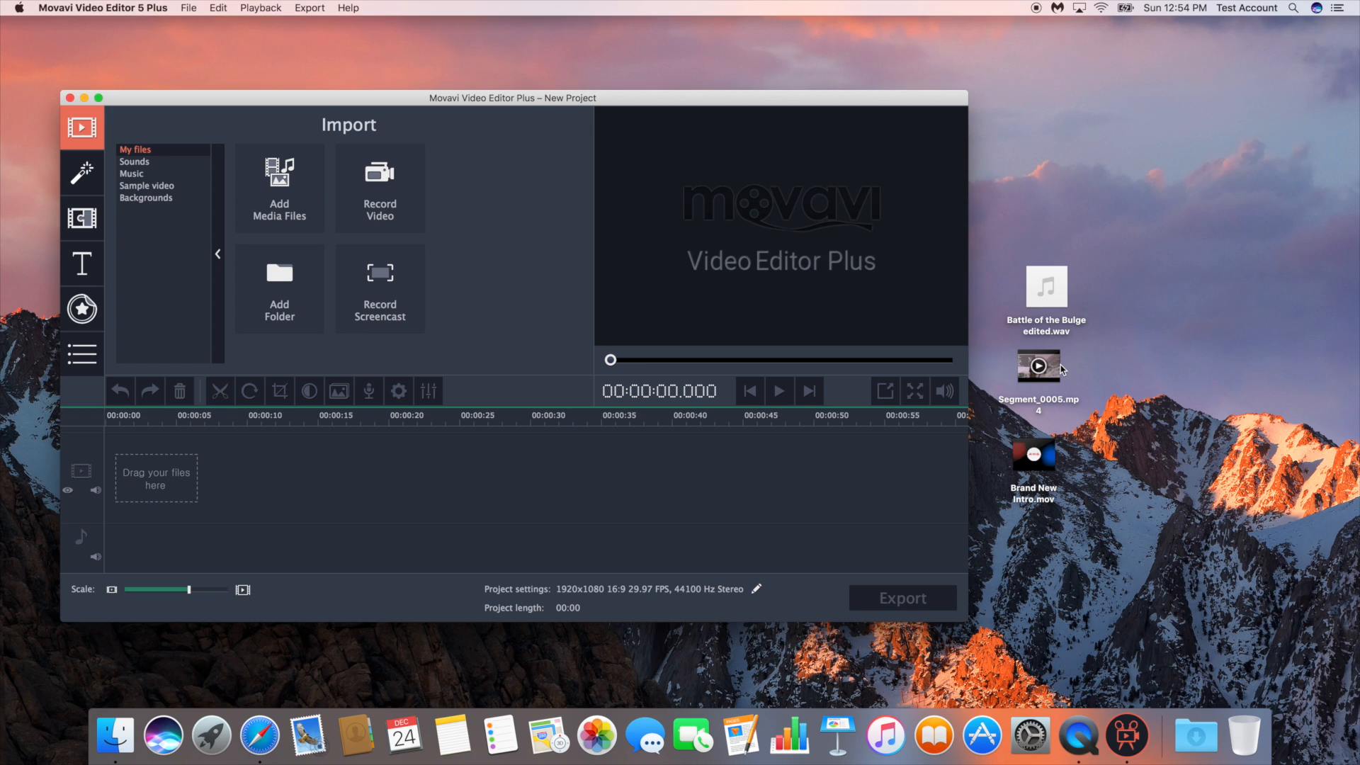
# Add Segment_0005.mp4 from the desktop to the video track and Battle of the Bulge edited.wav to the audio track, both at the timeline start
pyautogui.click(1051, 389)
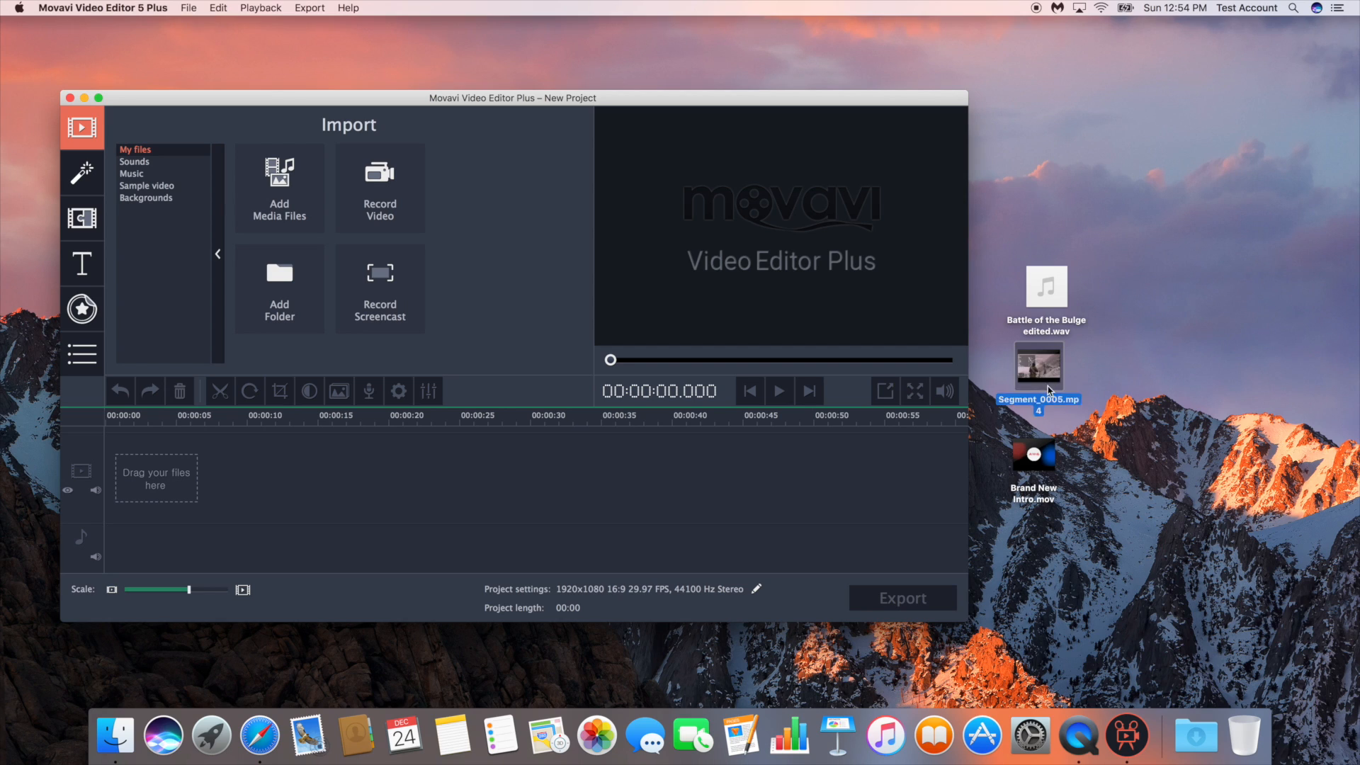
pyautogui.moveTo(1051, 389); pyautogui.dragTo(165, 479)
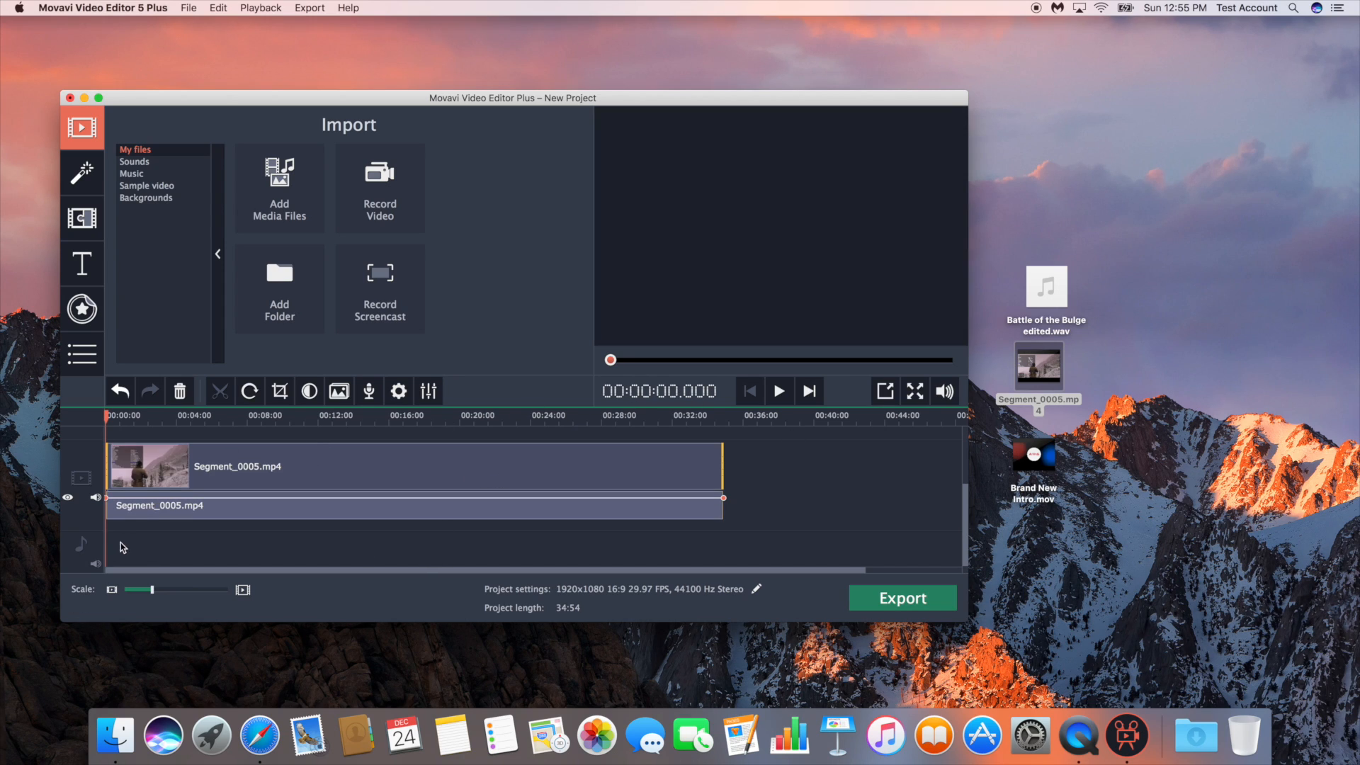
pyautogui.moveTo(1060, 301)
pyautogui.moveTo(1060, 300); pyautogui.dragTo(107, 545)
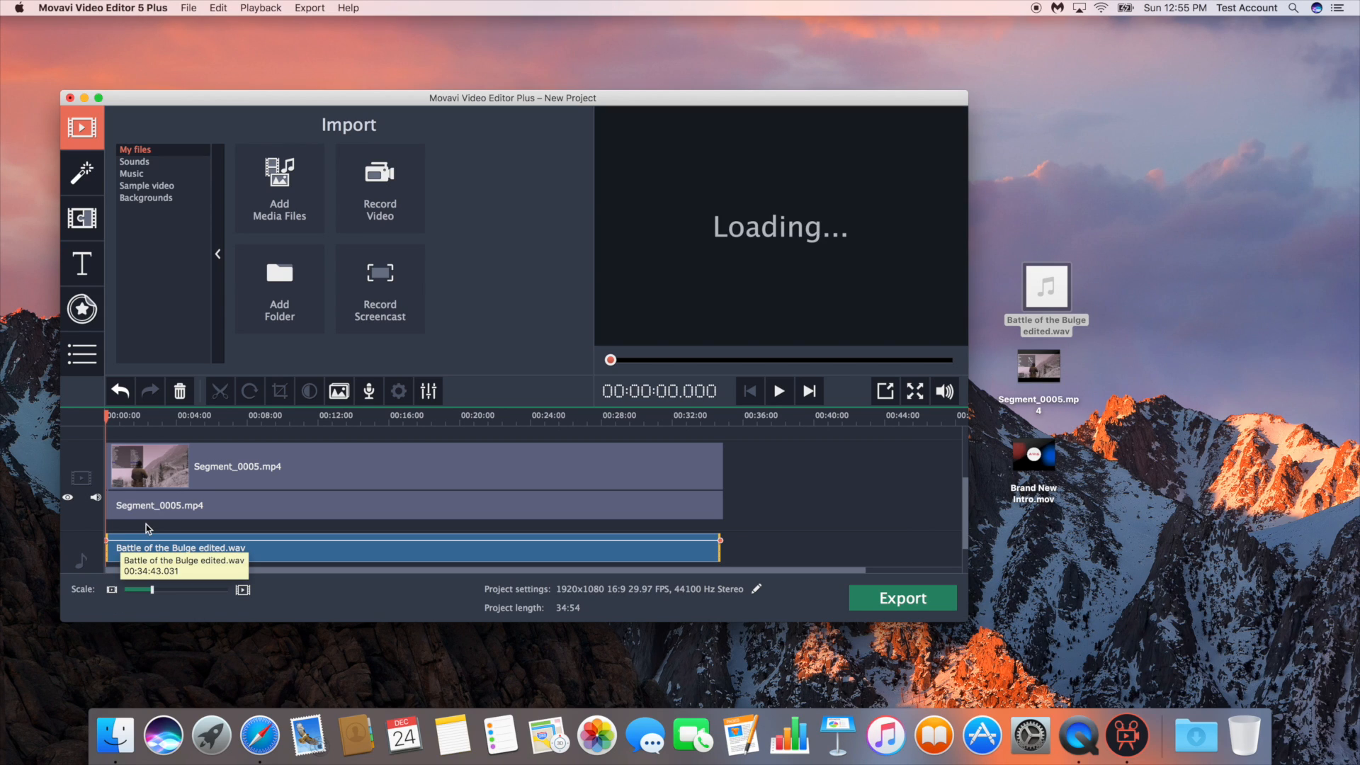
pyautogui.hscroll(5, 206, 437)
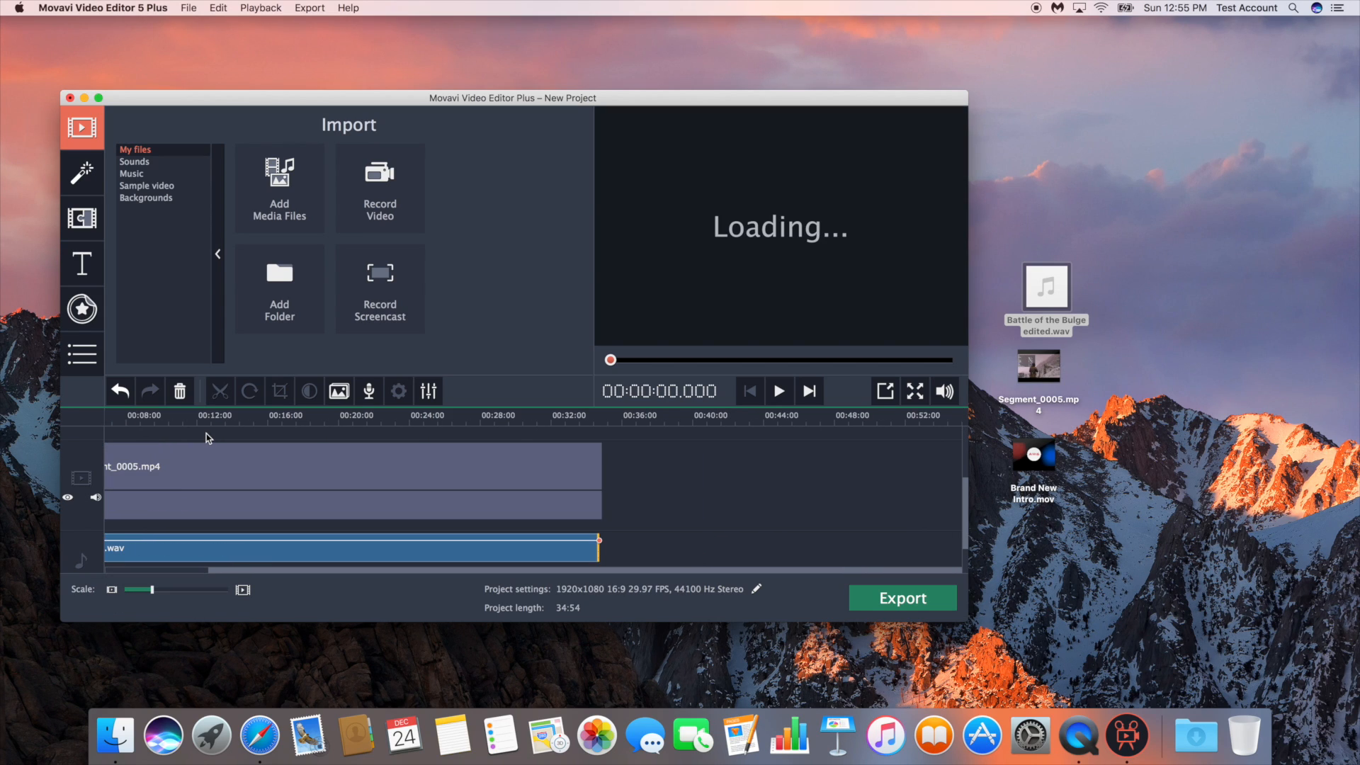
pyautogui.hscroll(-5, 206, 433)
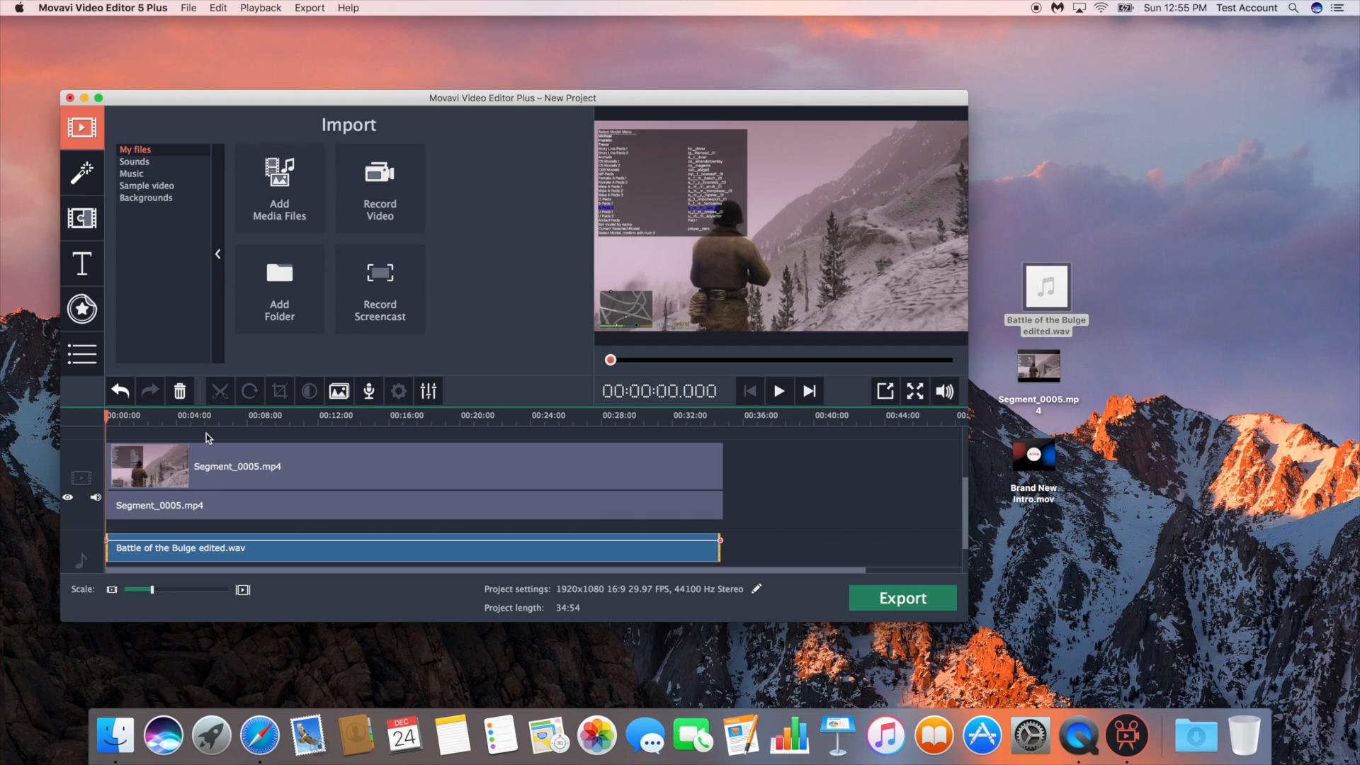
pyautogui.scroll(-1, 207, 433)
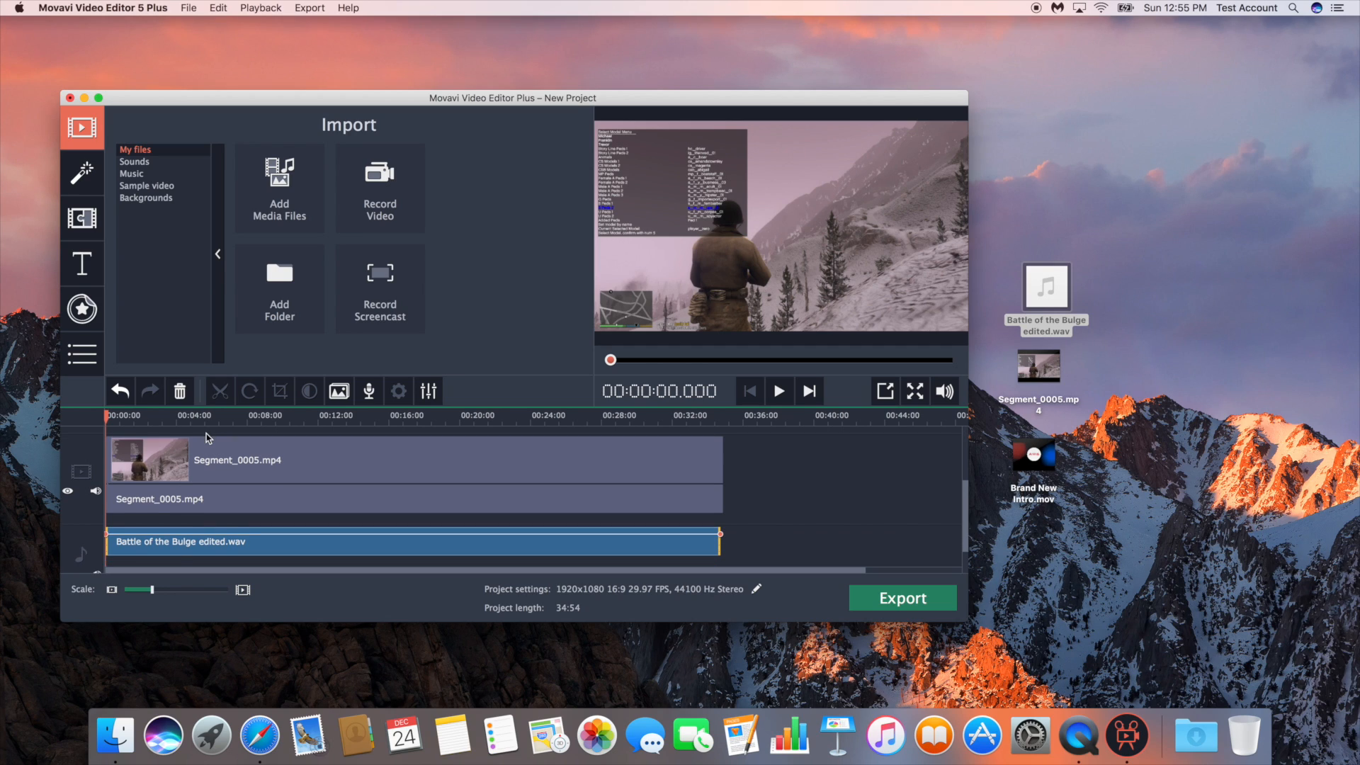
pyautogui.hscroll(2, 206, 437)
pyautogui.scroll(1, 206, 437)
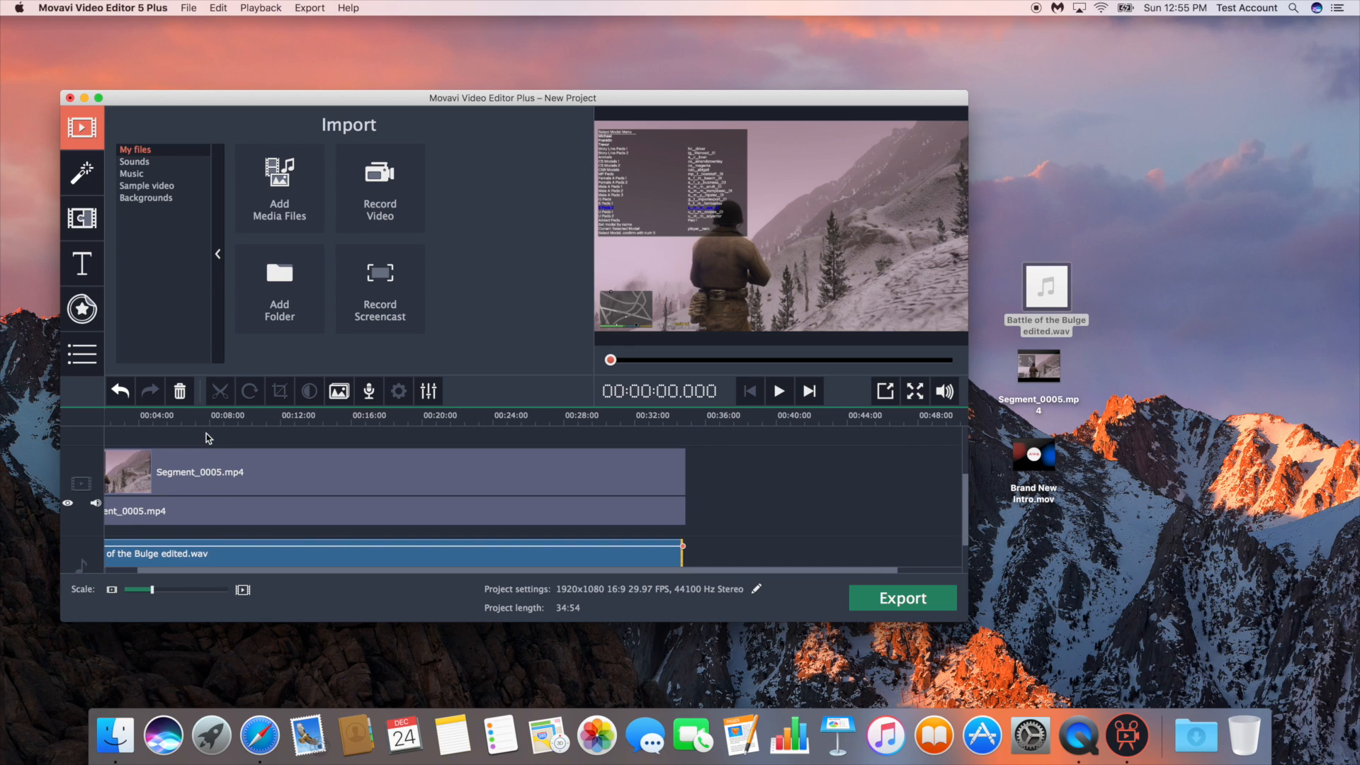
pyautogui.hscroll(-2, 206, 438)
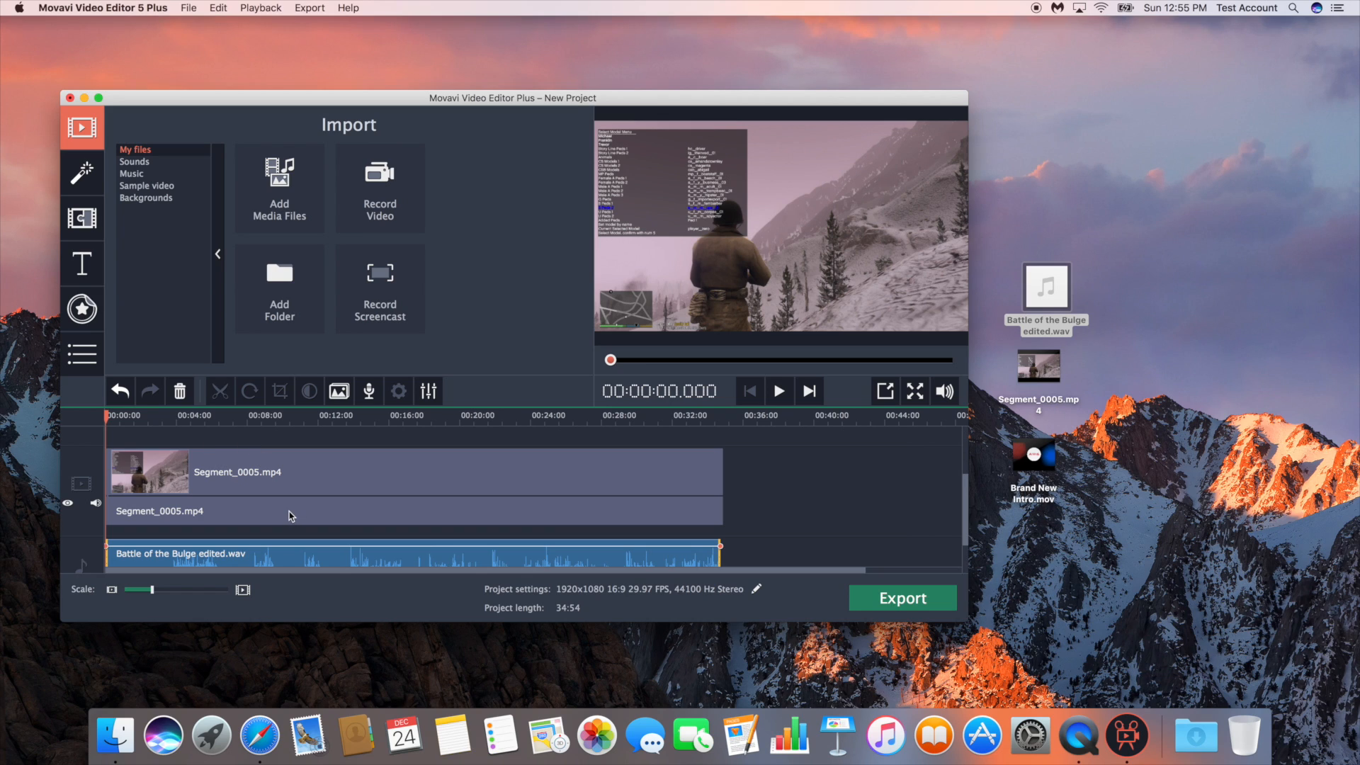
pyautogui.scroll(-1, 289, 511)
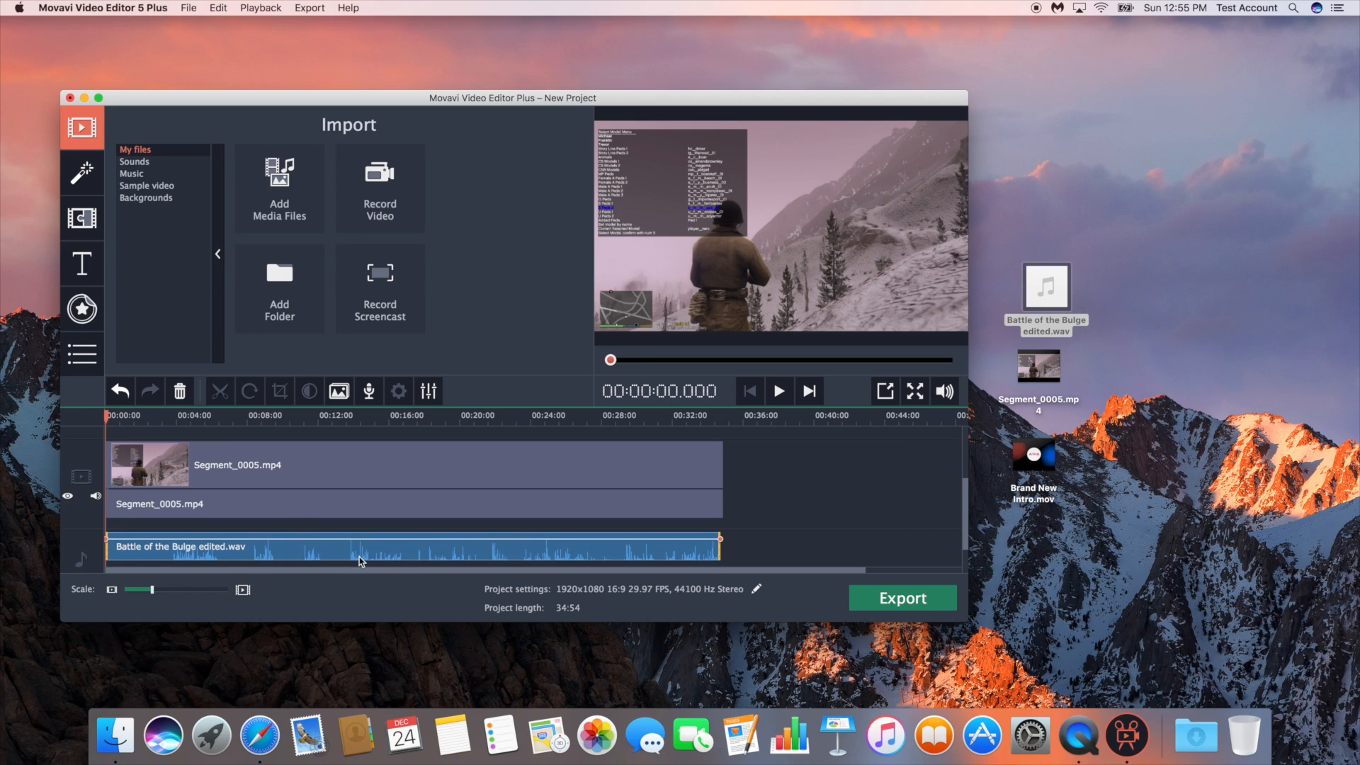
# Set the project frame rate to 60 FPS in the project settings
pyautogui.click(757, 589)
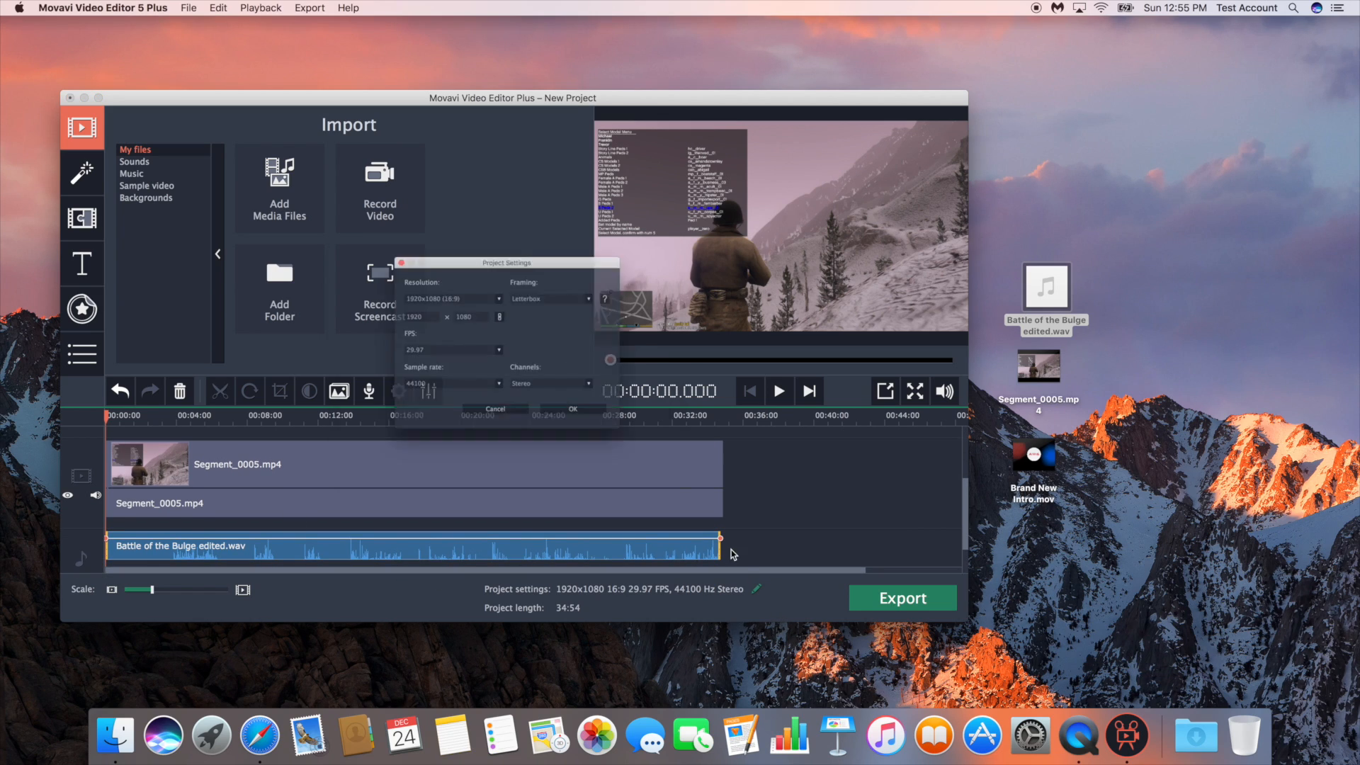
pyautogui.click(495, 353)
pyautogui.scroll(-1, 473, 409)
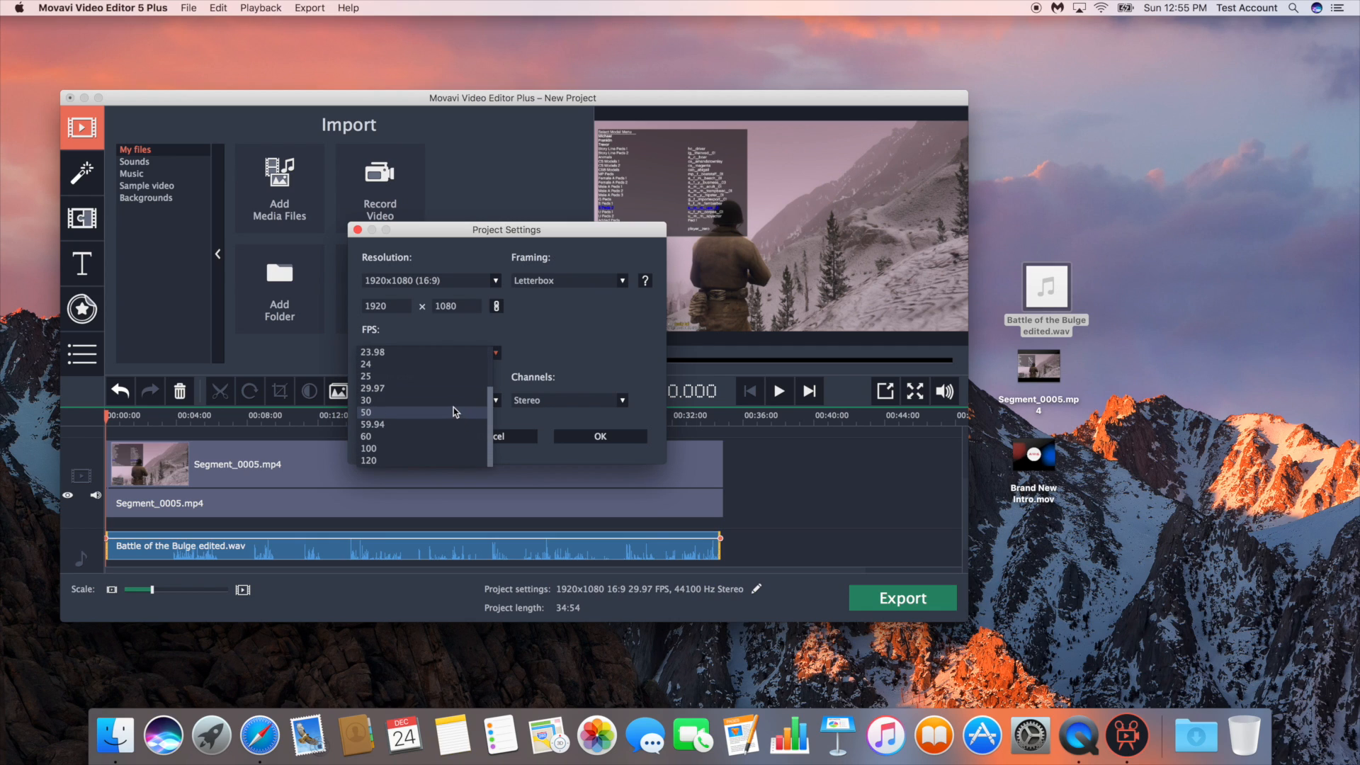
pyautogui.click(444, 435)
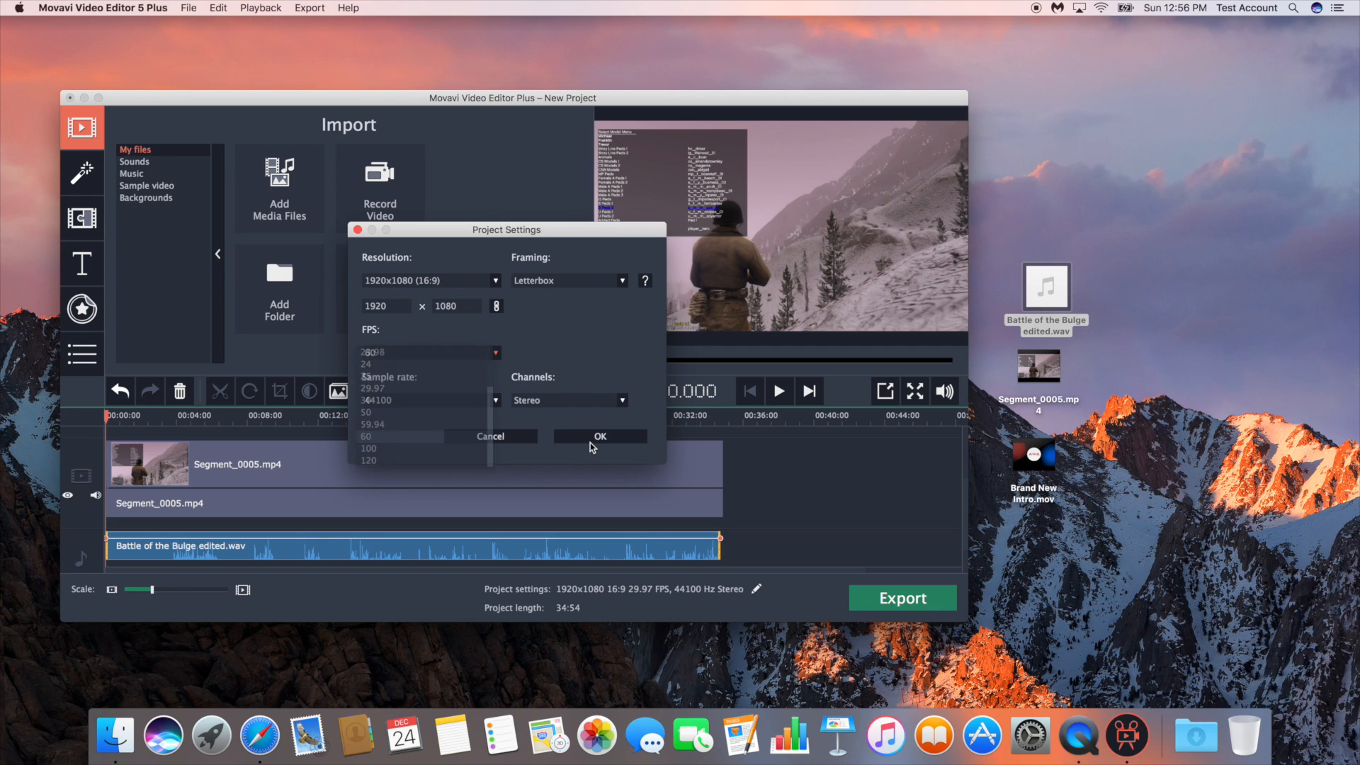
pyautogui.click(589, 439)
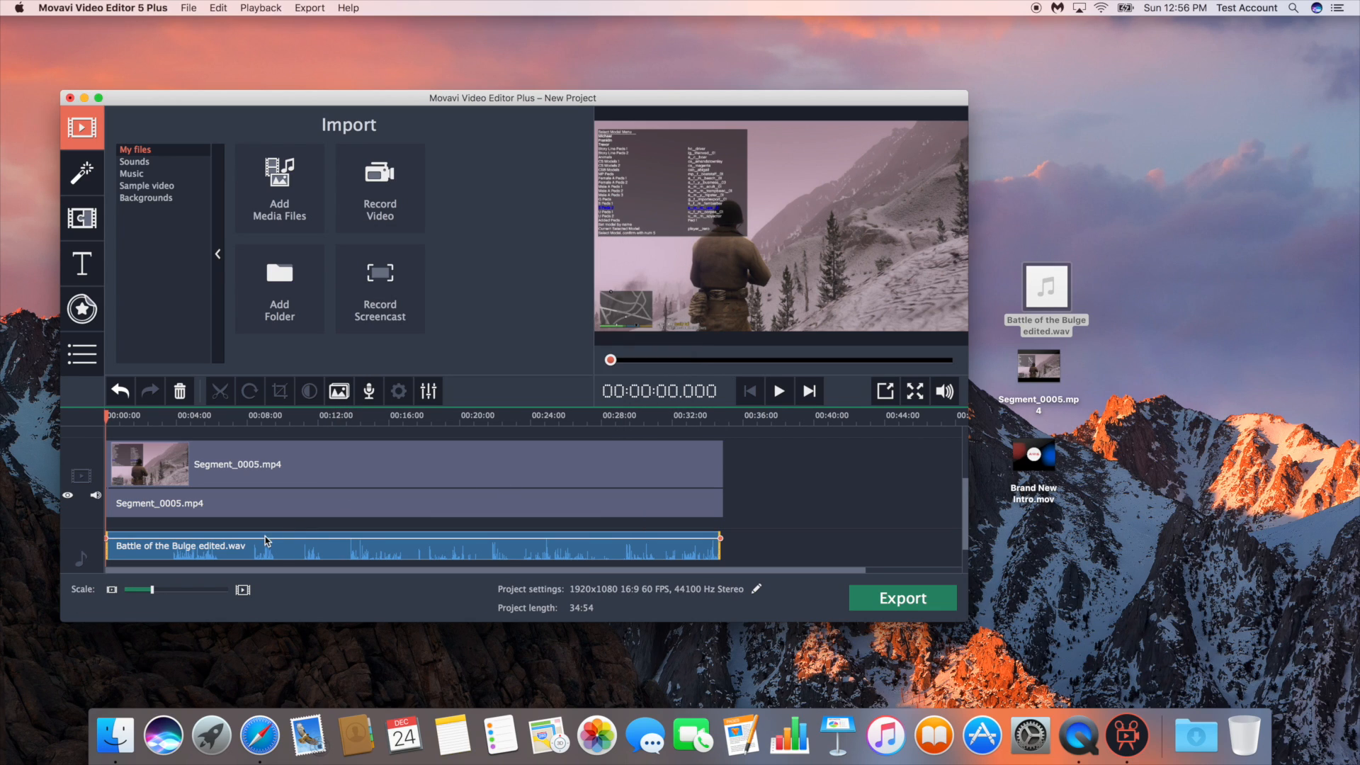
# Examine the audio clip's waveform along the timeline, marking the start of its first large sound section with the playhead at about 00:03:48
pyautogui.click(171, 589)
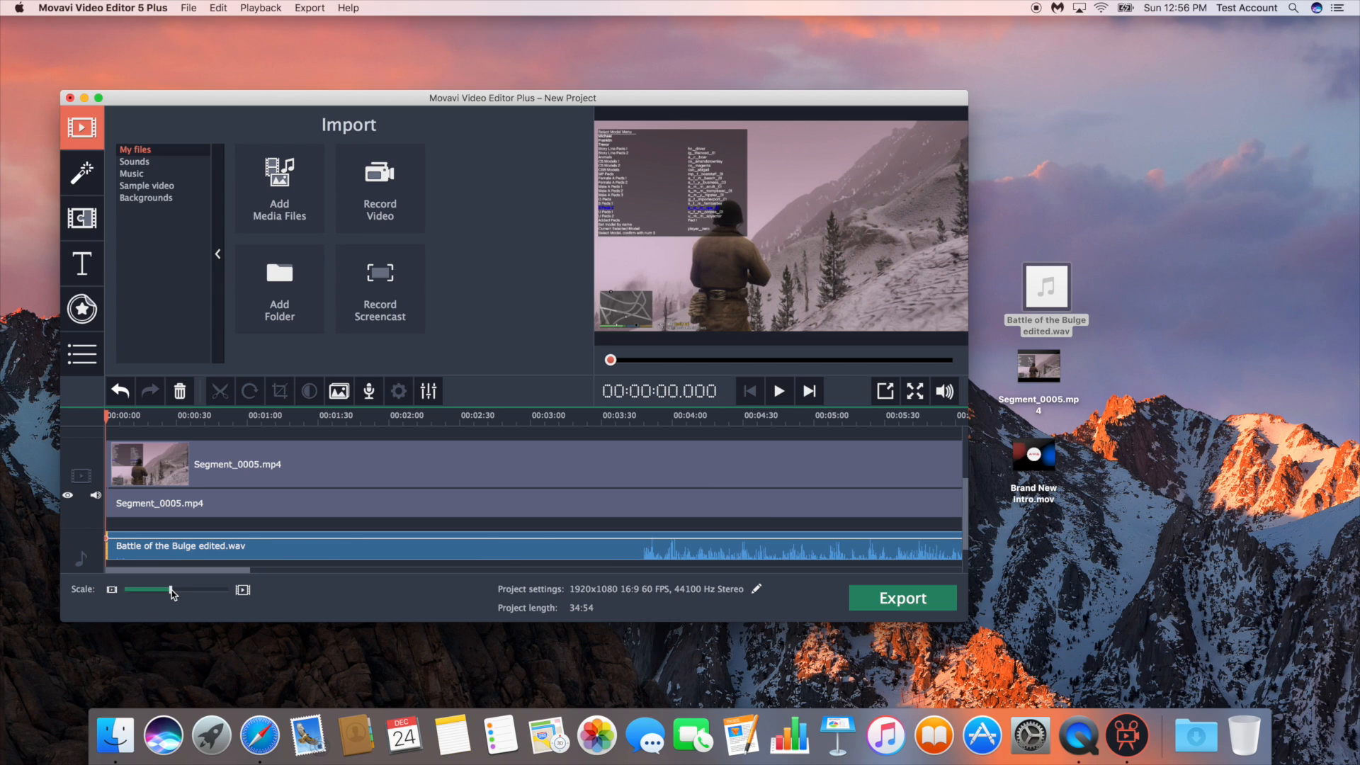
pyautogui.scroll(-1, 197, 536)
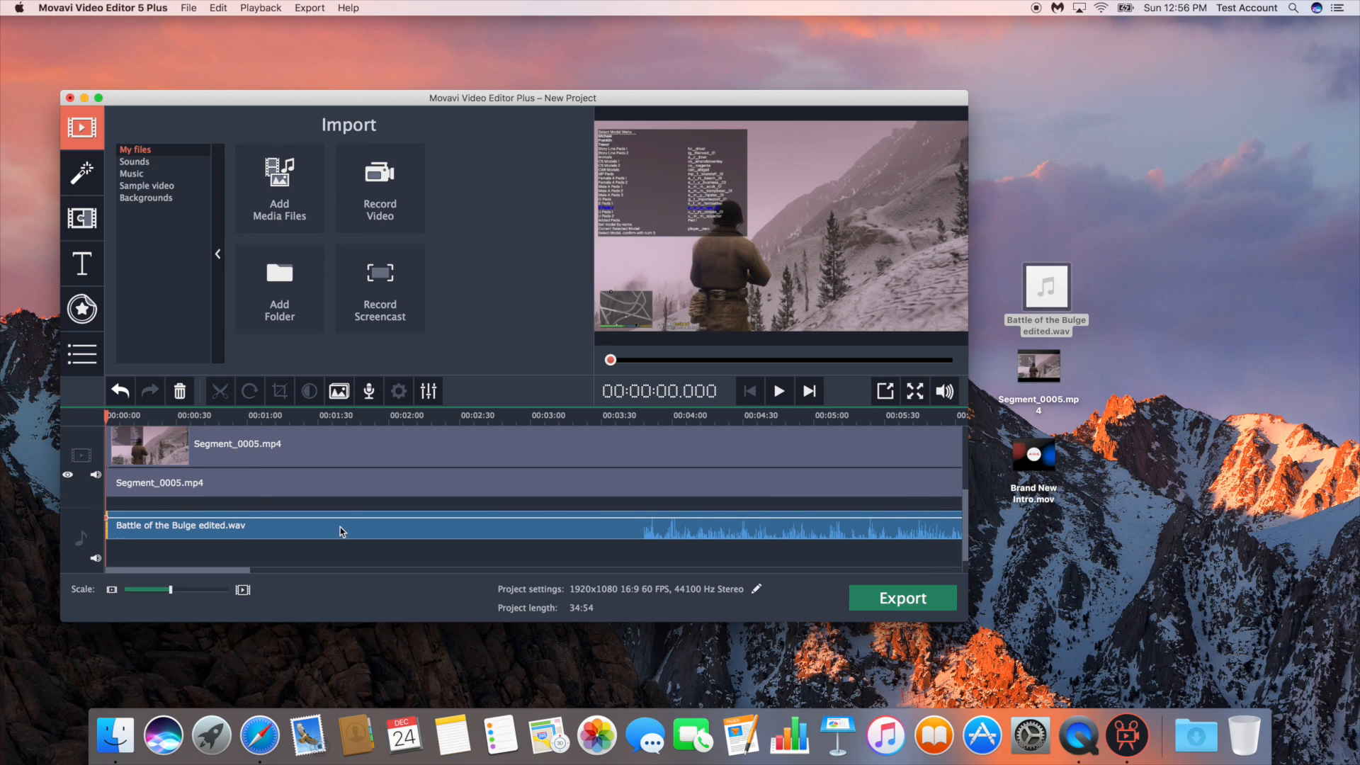
pyautogui.hscroll(5, 343, 531)
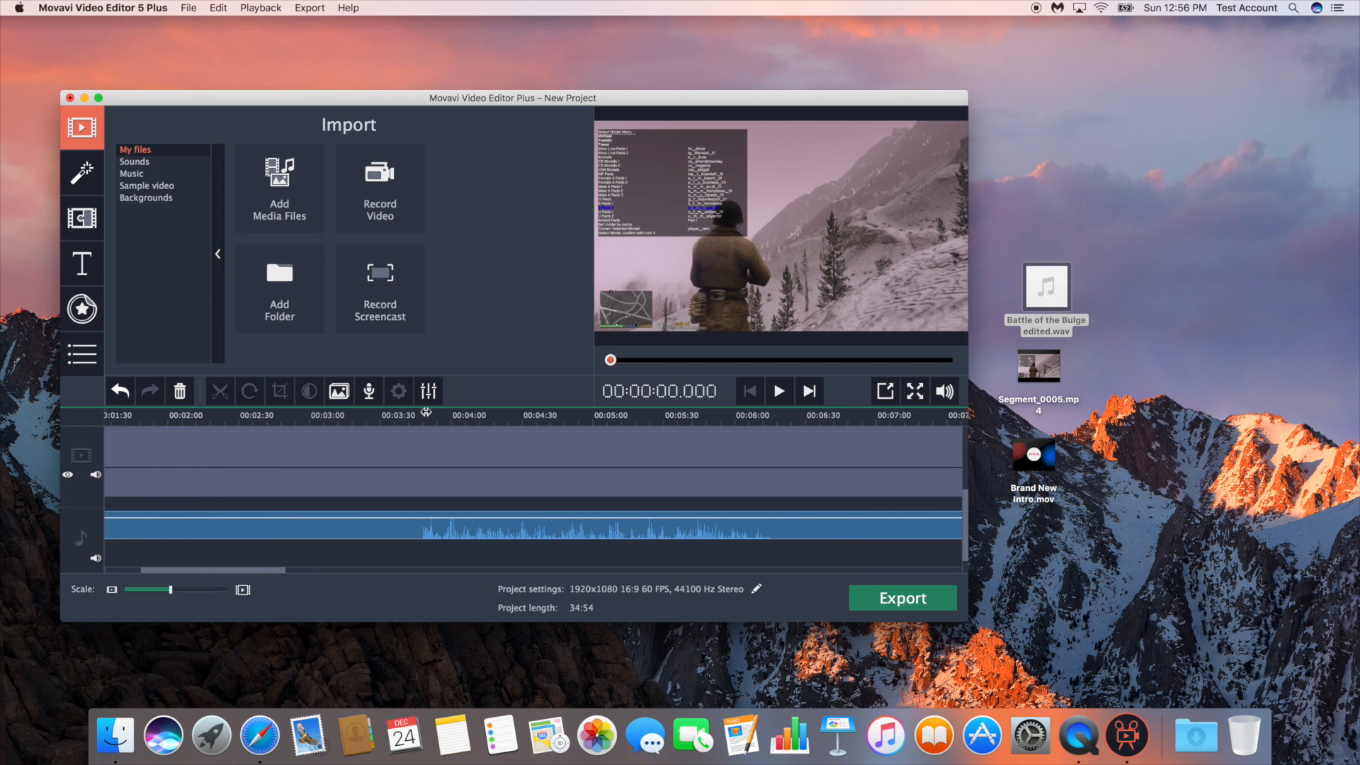
pyautogui.moveTo(426, 412)
pyautogui.mouseDown()
pyautogui.moveTo(409, 417)
pyautogui.moveTo(428, 428)
pyautogui.mouseUp()
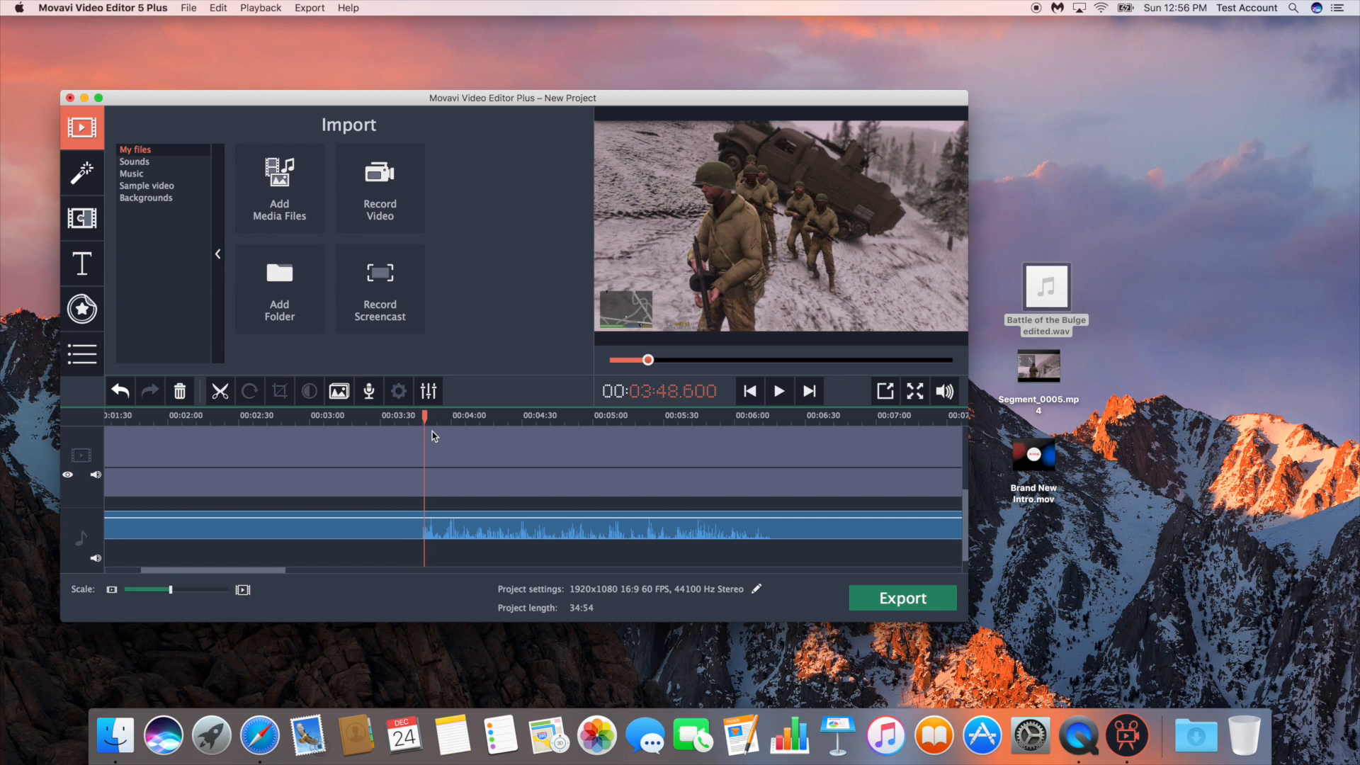
pyautogui.hscroll(10, 435, 440)
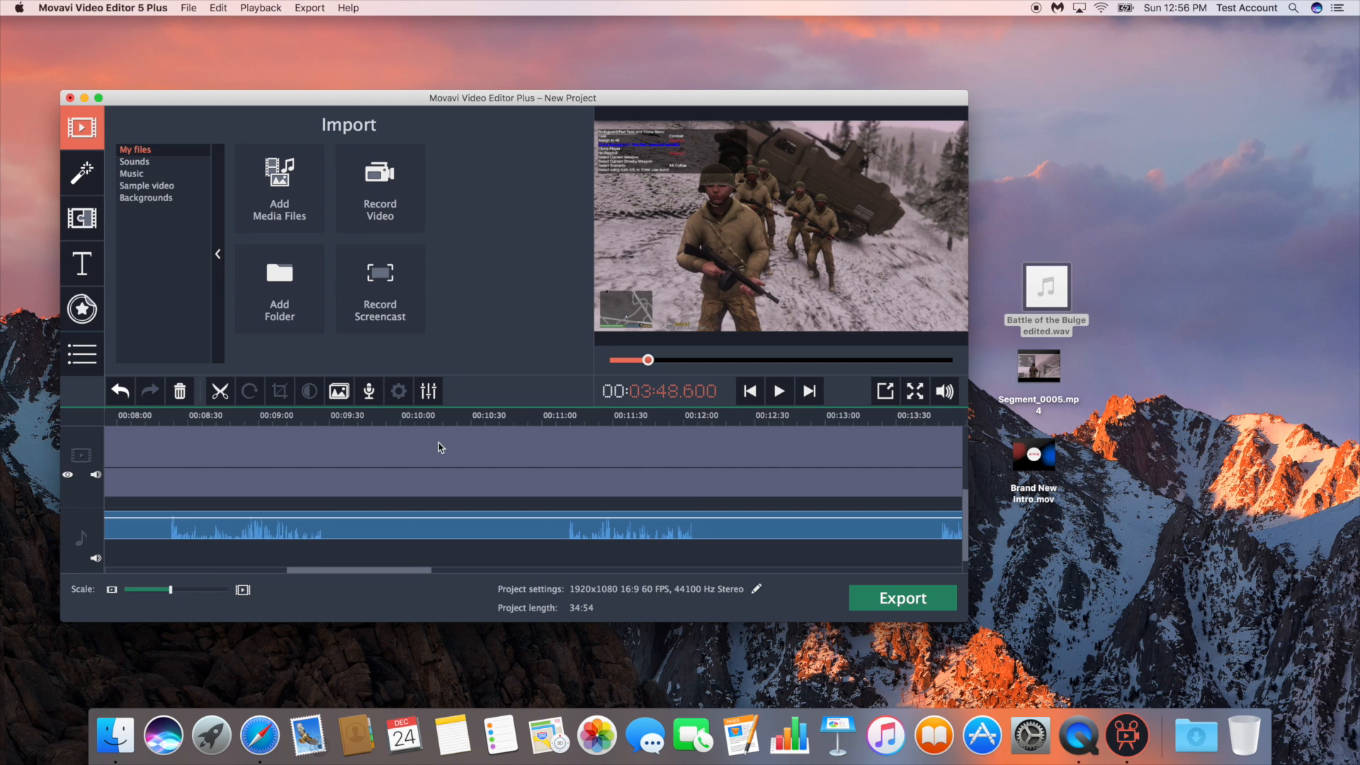
pyautogui.hscroll(20, 440, 446)
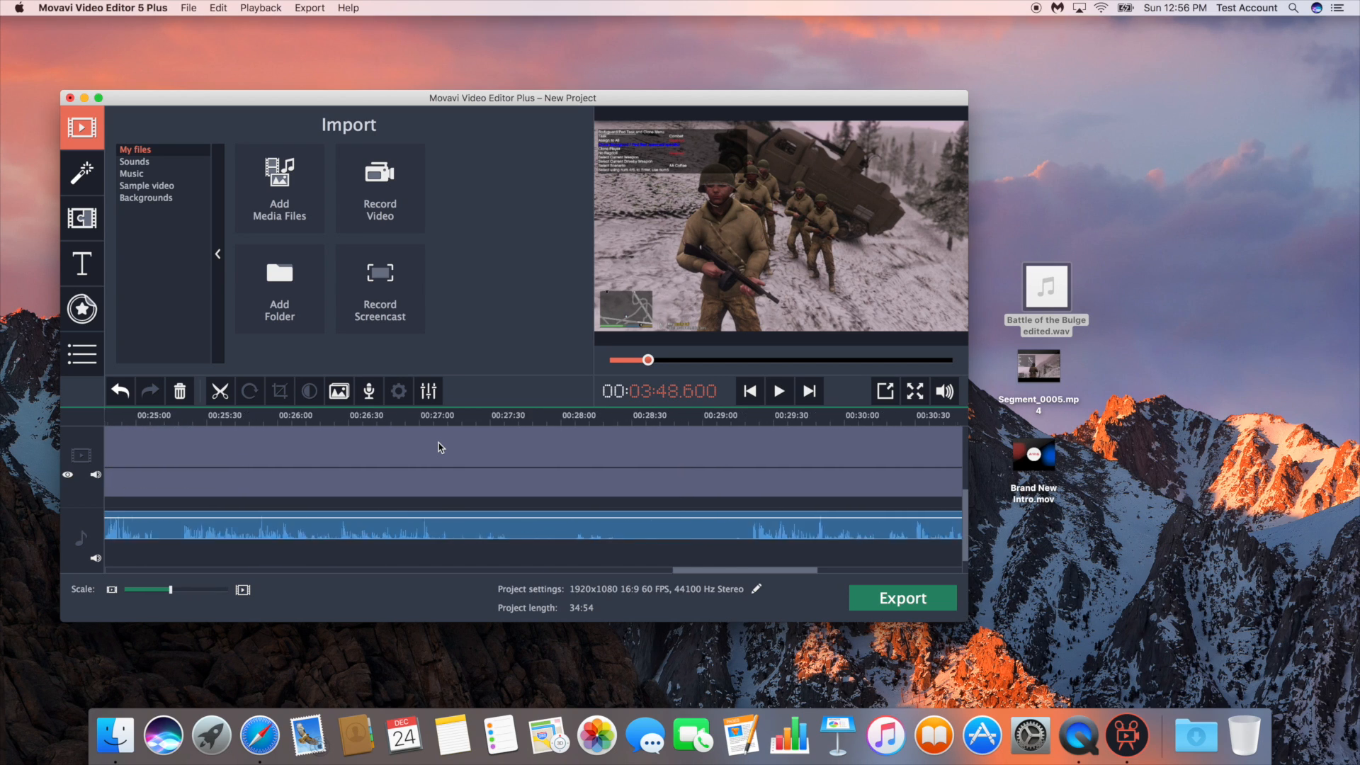
pyautogui.hscroll(-18, 440, 446)
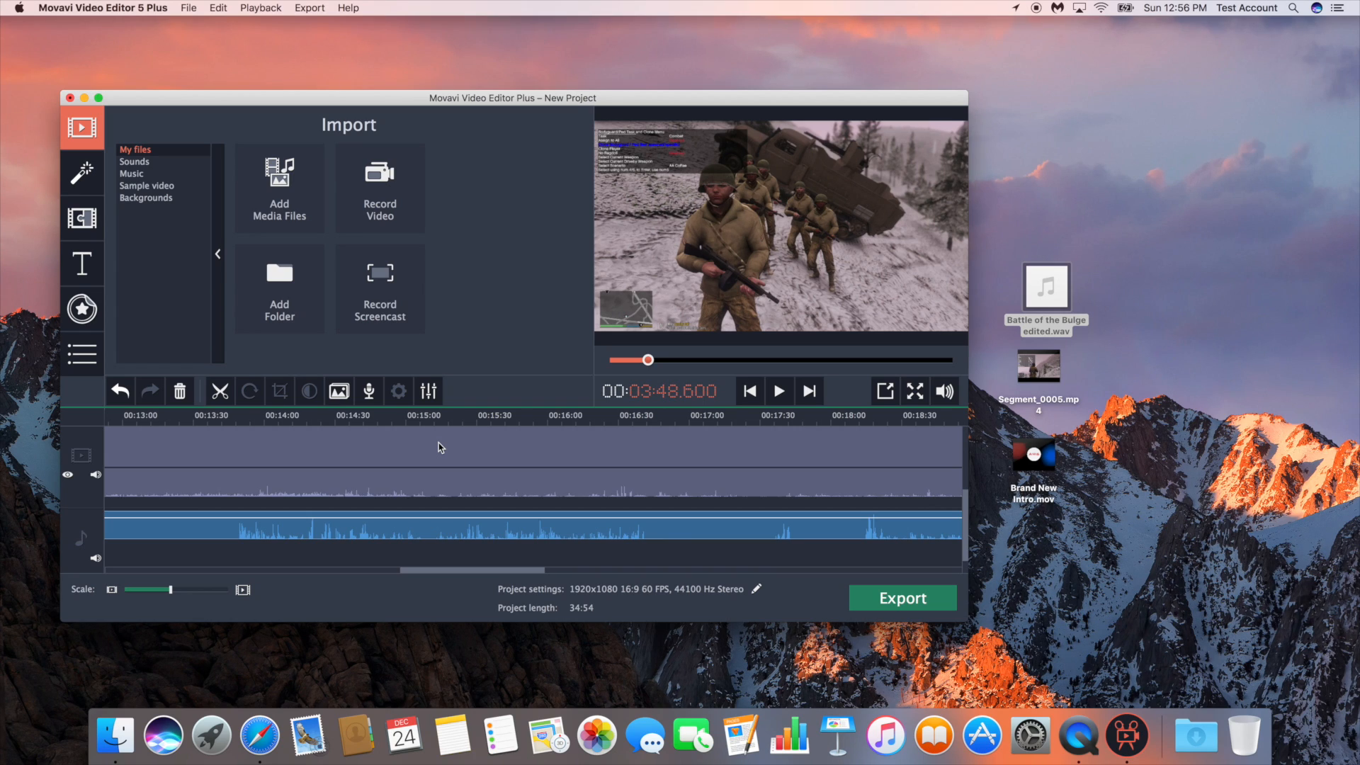
pyautogui.moveTo(472, 571); pyautogui.dragTo(211, 575)
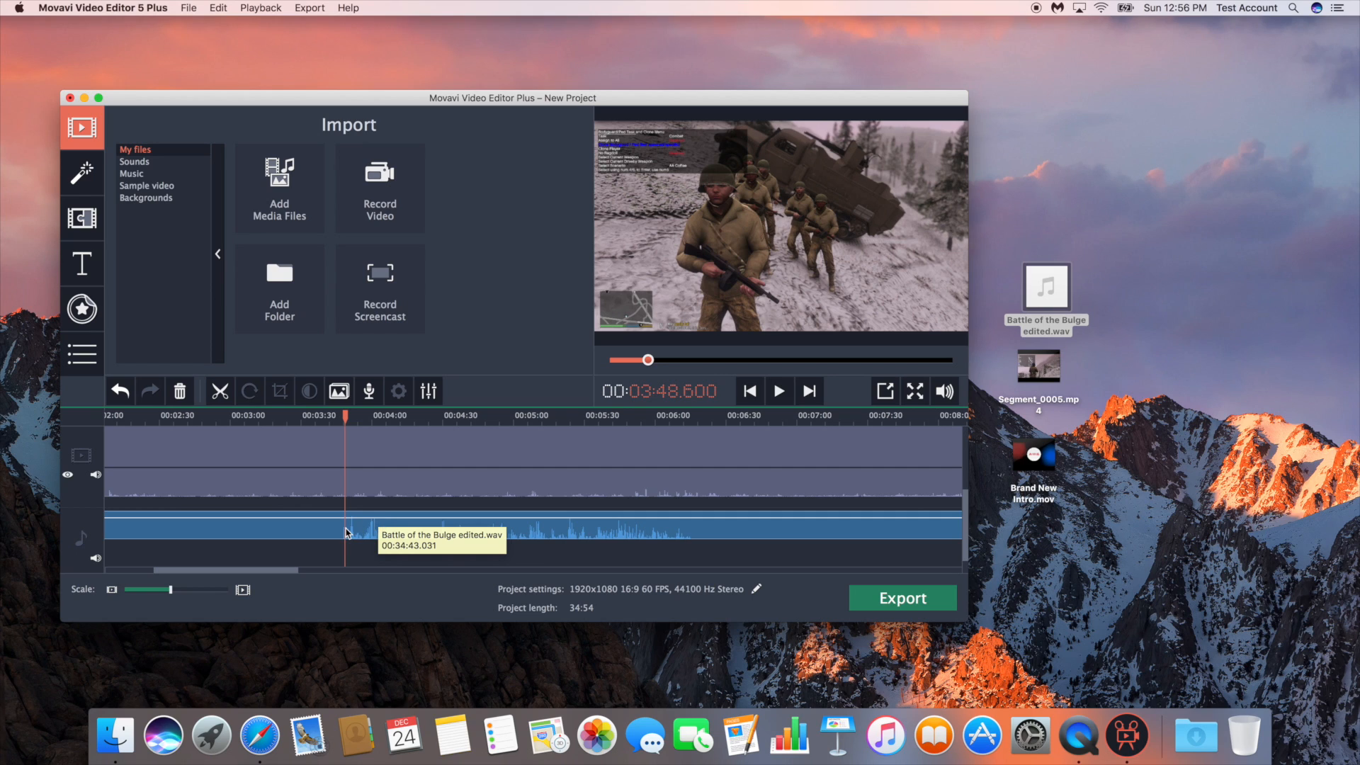
pyautogui.hscroll(5, 345, 538)
pyautogui.hscroll(-10, 345, 538)
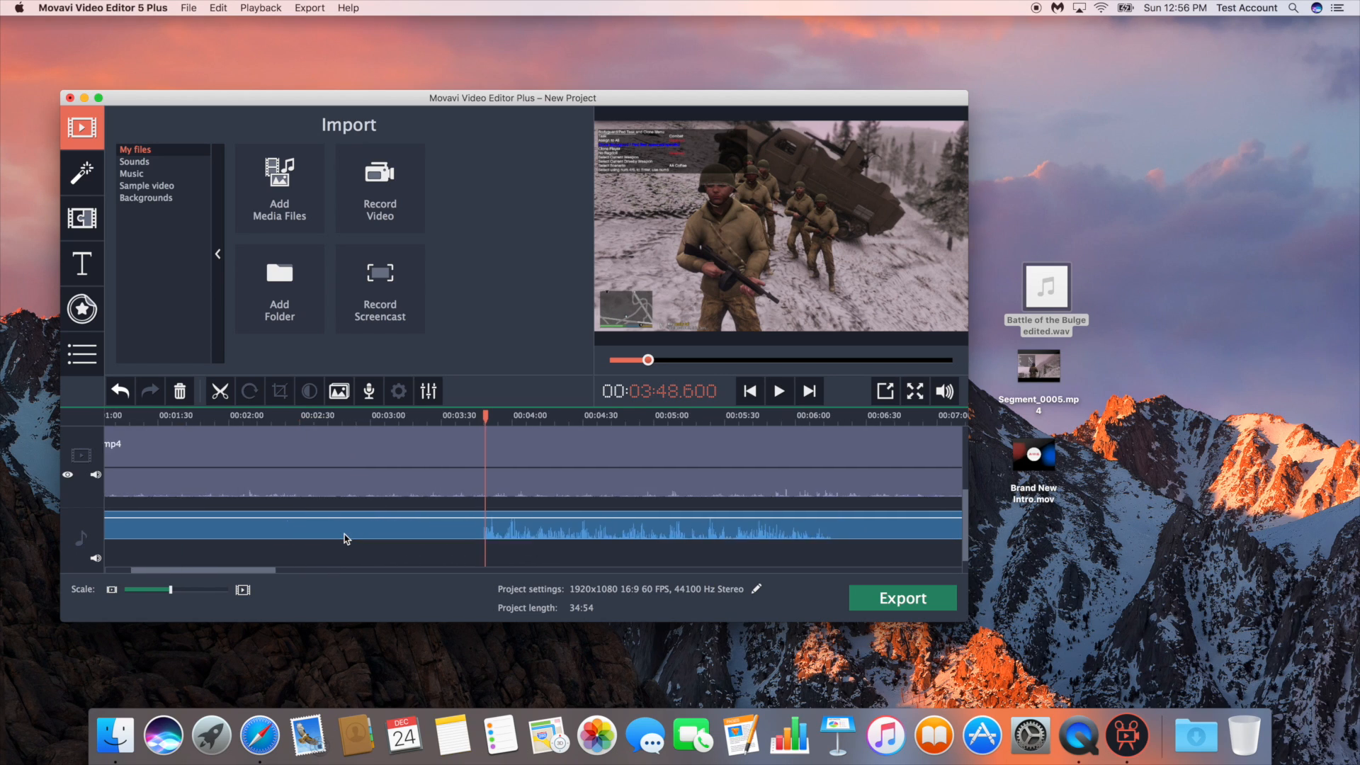
pyautogui.click(298, 551)
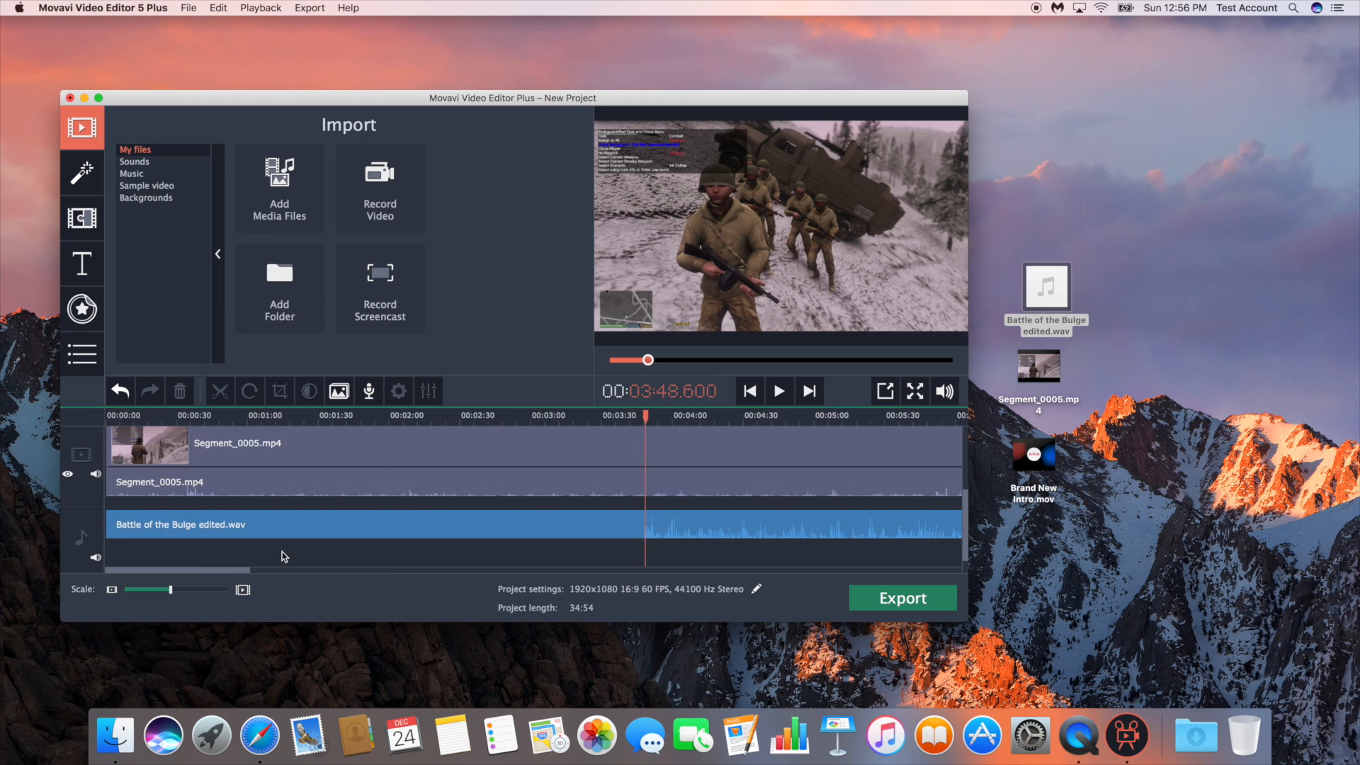
# Move the Battle of the Bulge edited.wav clip along the audio track so that it starts at about 00:00:30
pyautogui.click(189, 591)
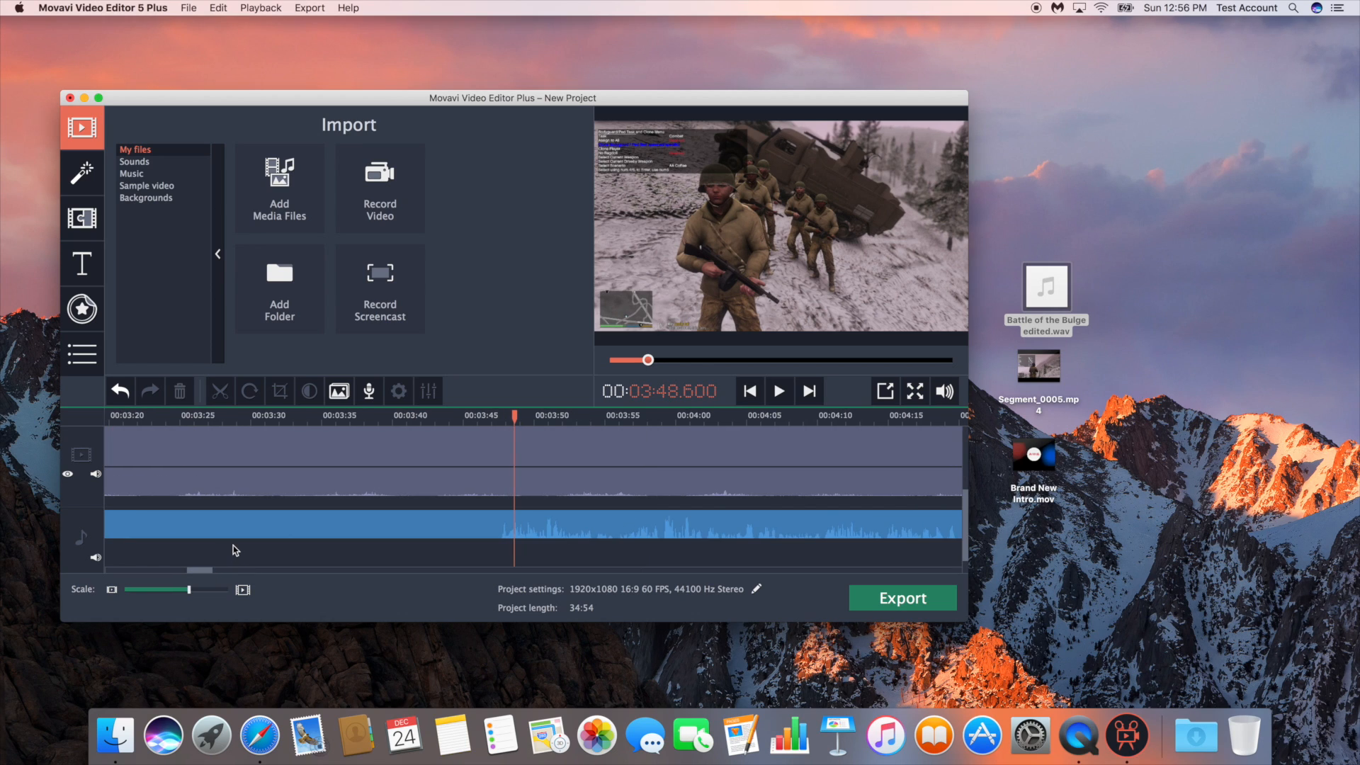
pyautogui.hscroll(-10, 233, 549)
pyautogui.hscroll(-15, 234, 550)
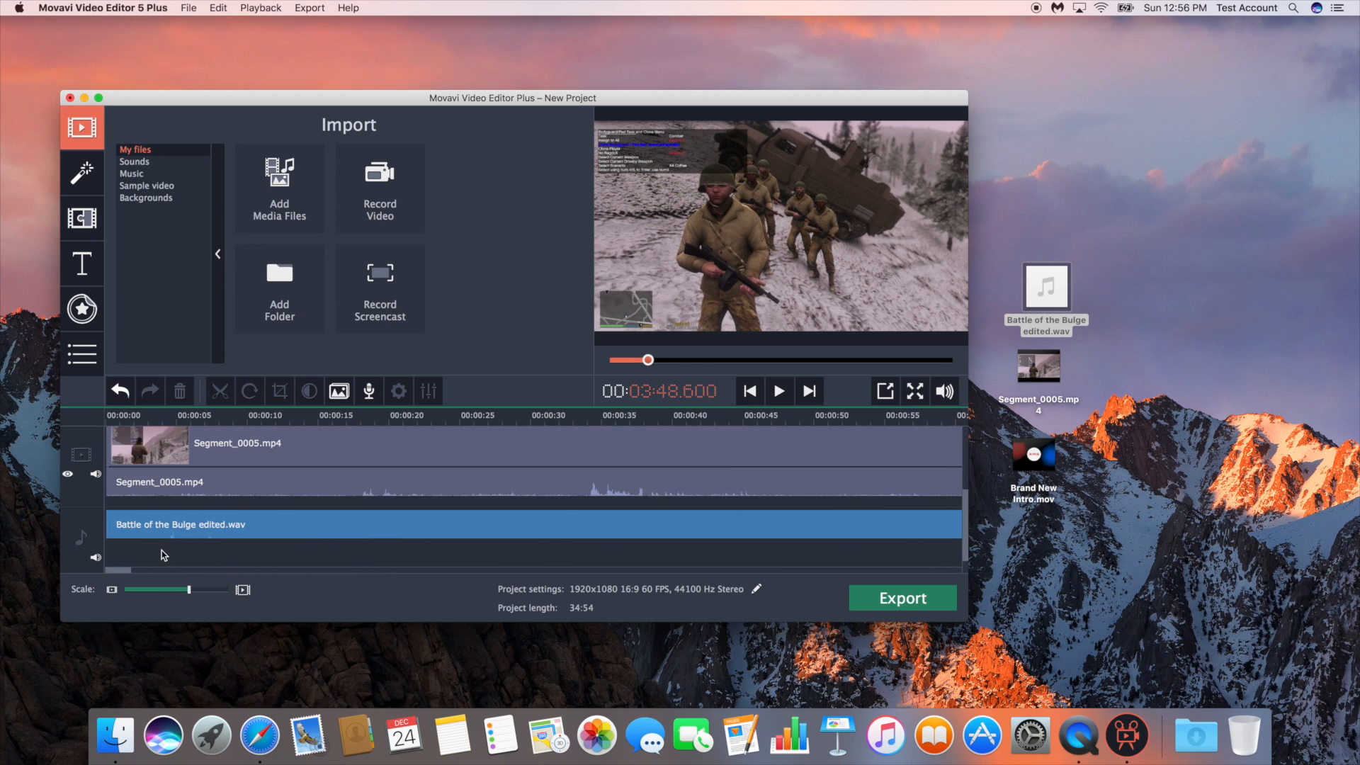
pyautogui.moveTo(179, 419); pyautogui.dragTo(244, 418)
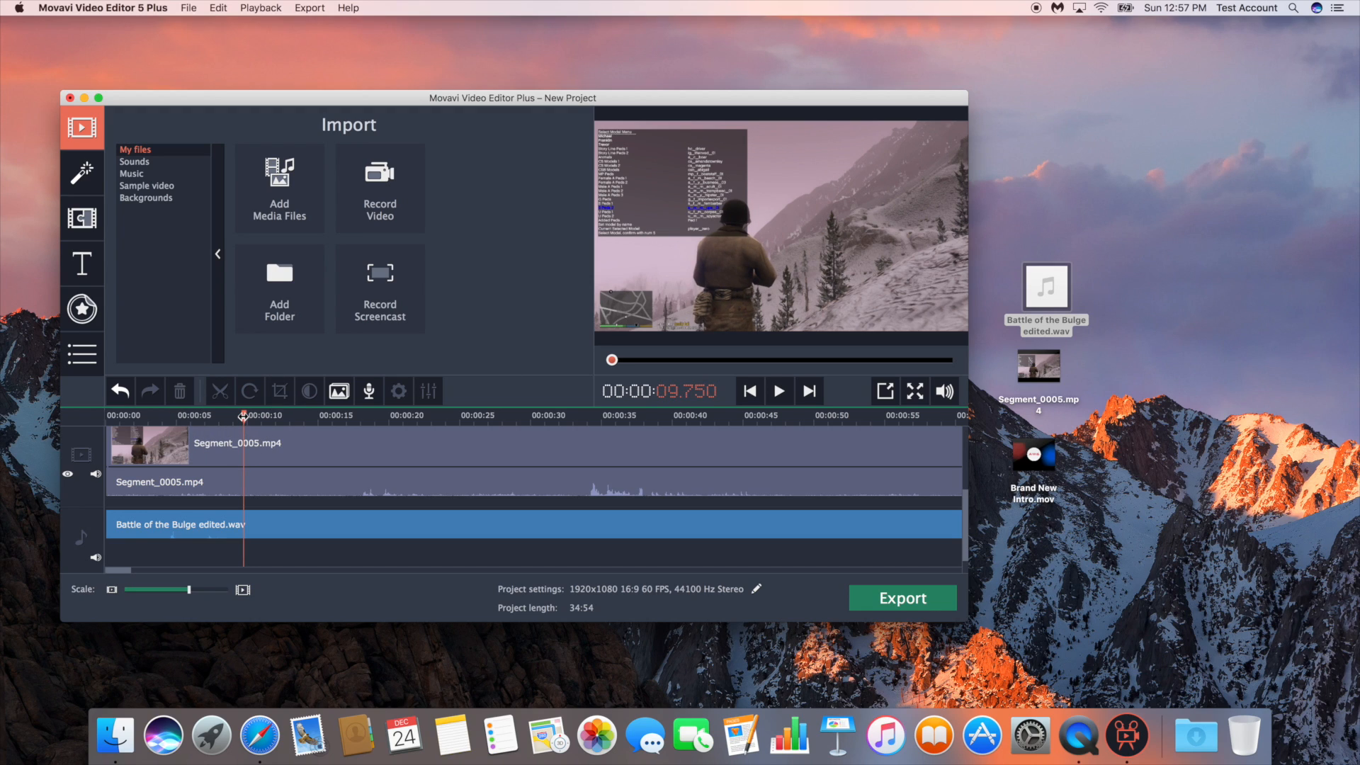
pyautogui.moveTo(243, 416); pyautogui.dragTo(284, 420)
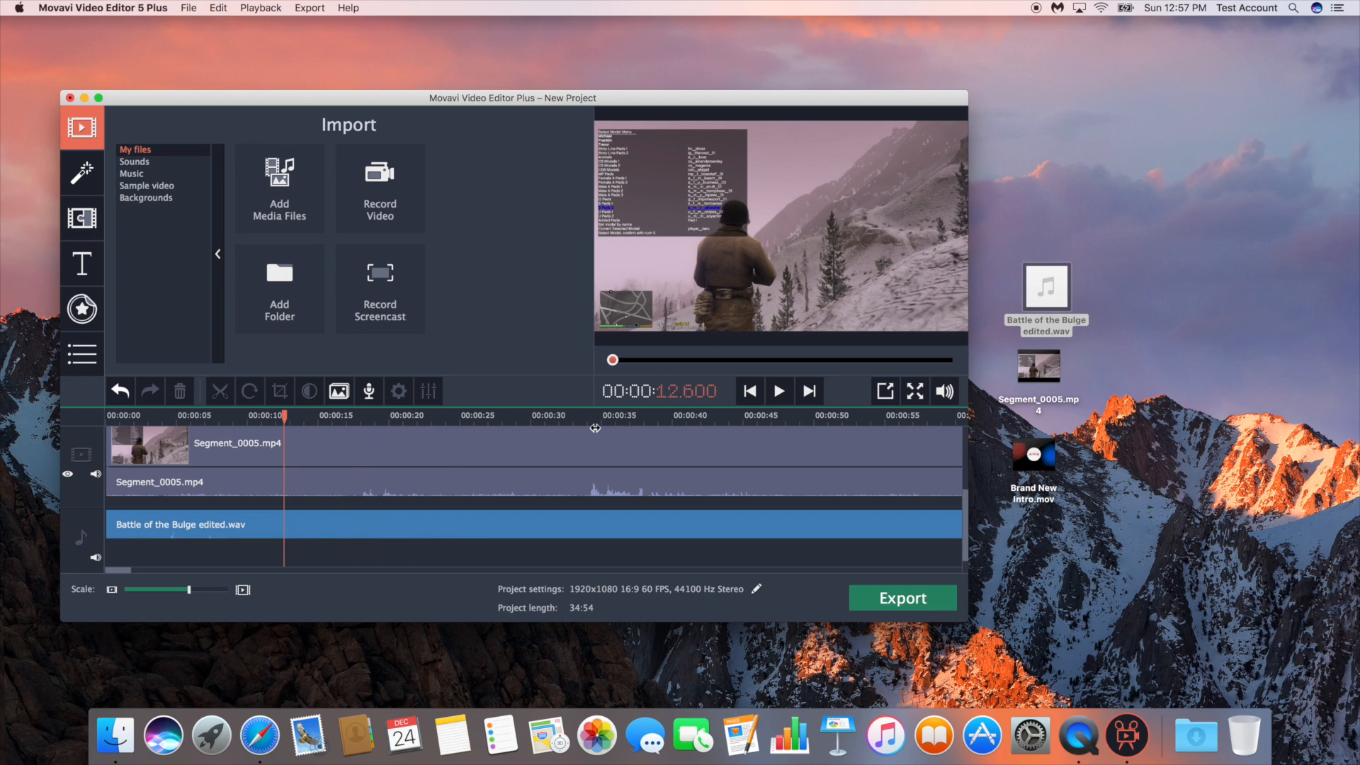
pyautogui.click(584, 424)
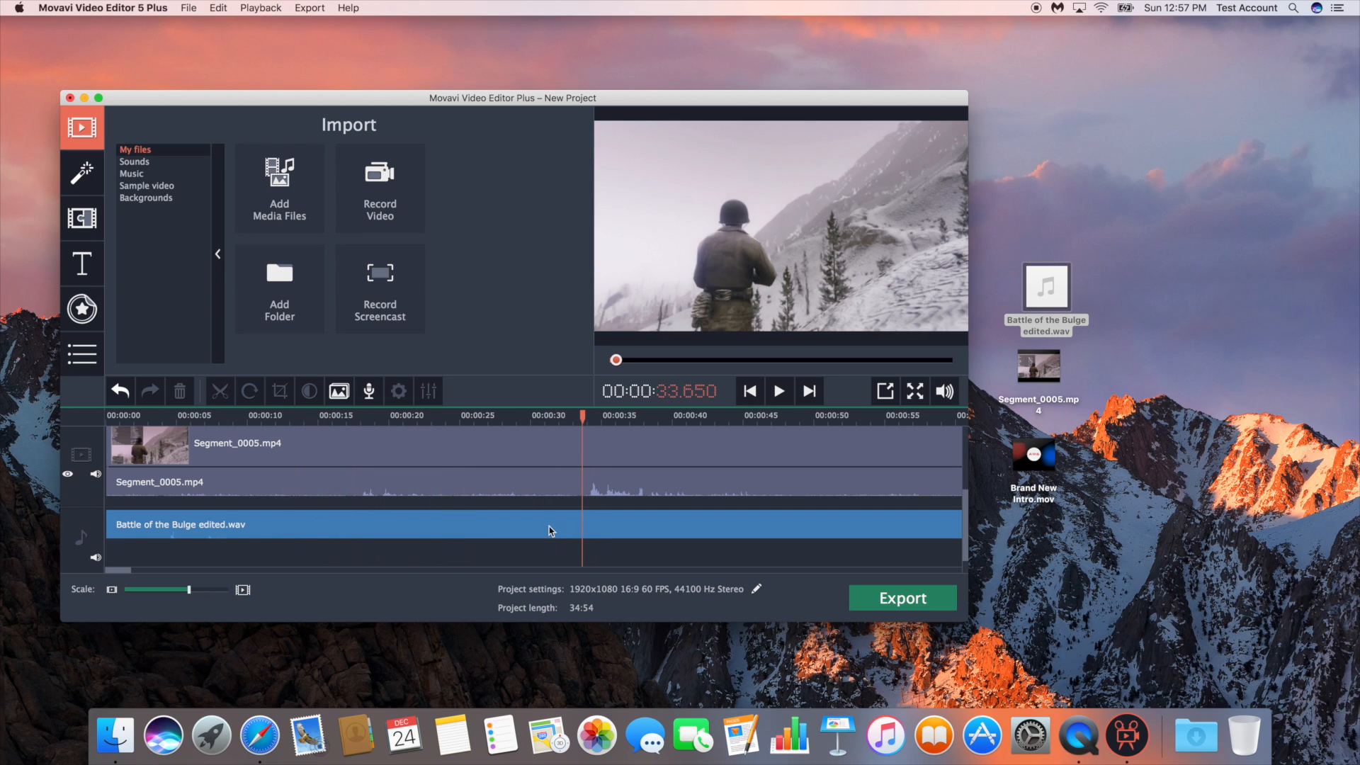
pyautogui.moveTo(349, 521); pyautogui.dragTo(642, 528)
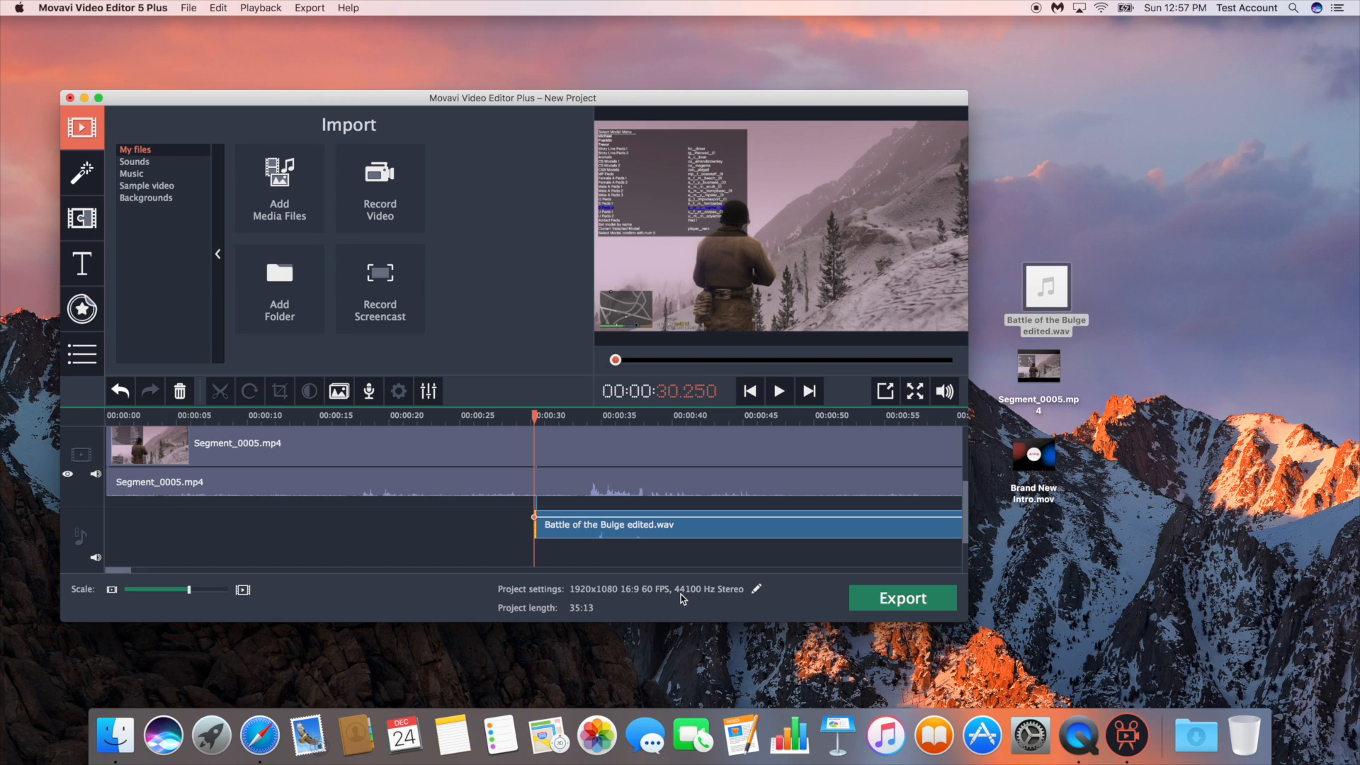
# Split Segment_0005.mp4 at about 00:00:30, where the audio clip starts, and delete the part before the cut
pyautogui.moveTo(508, 417); pyautogui.dragTo(408, 417)
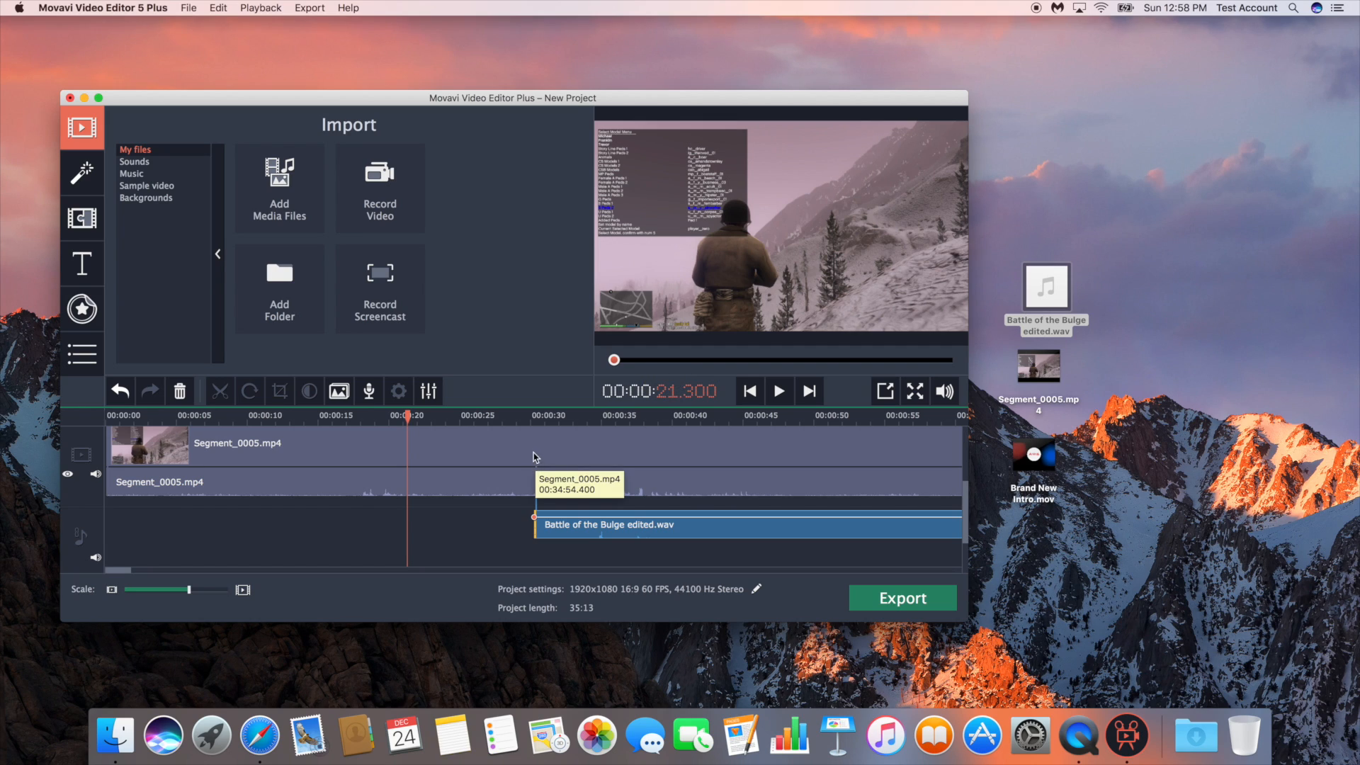
pyautogui.click(530, 416)
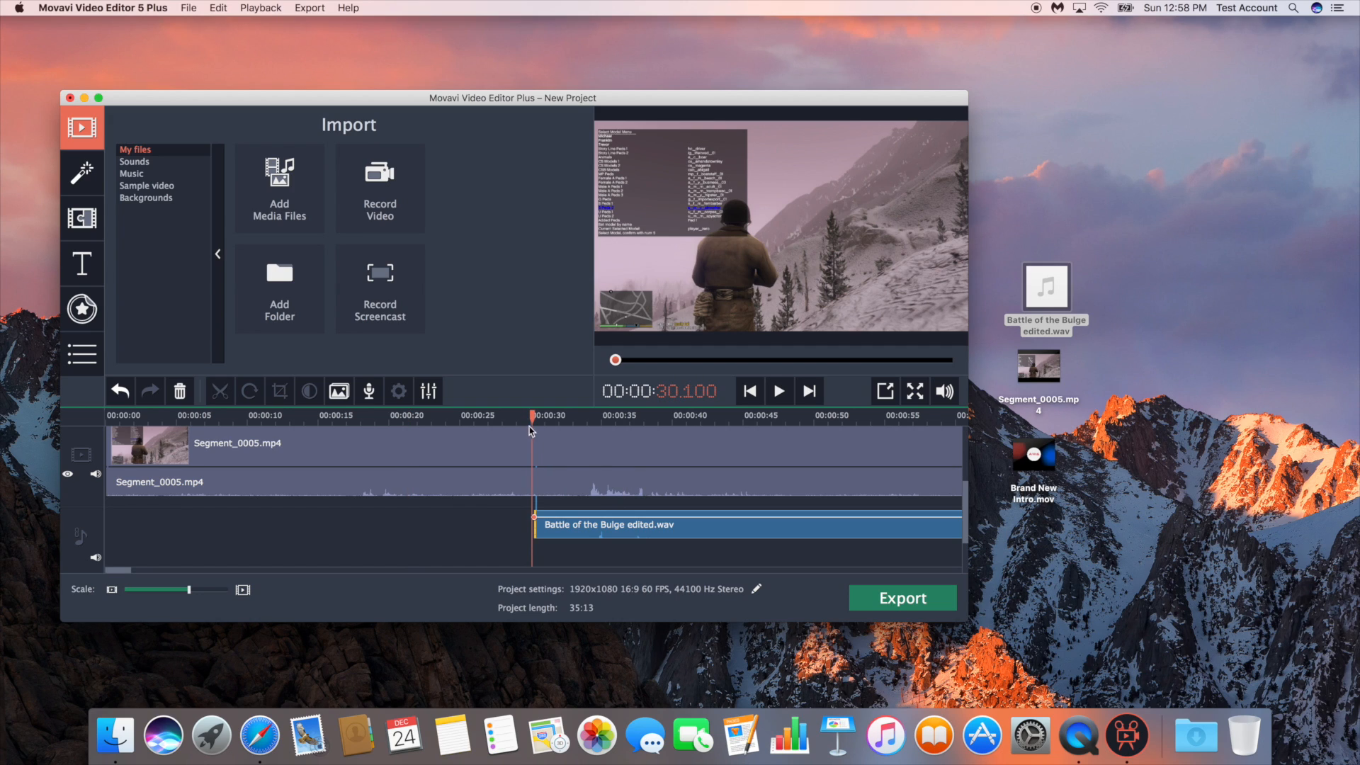
pyautogui.click(532, 445)
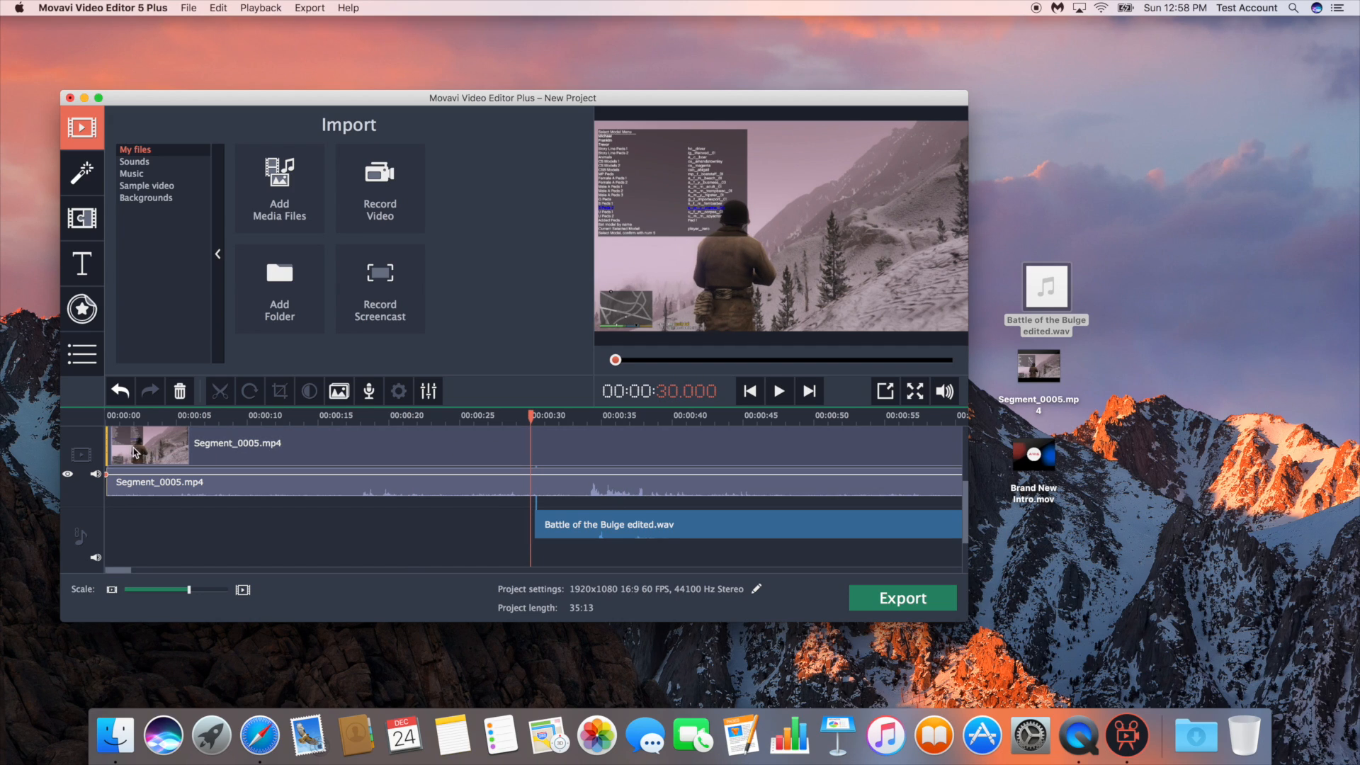
pyautogui.click(532, 450)
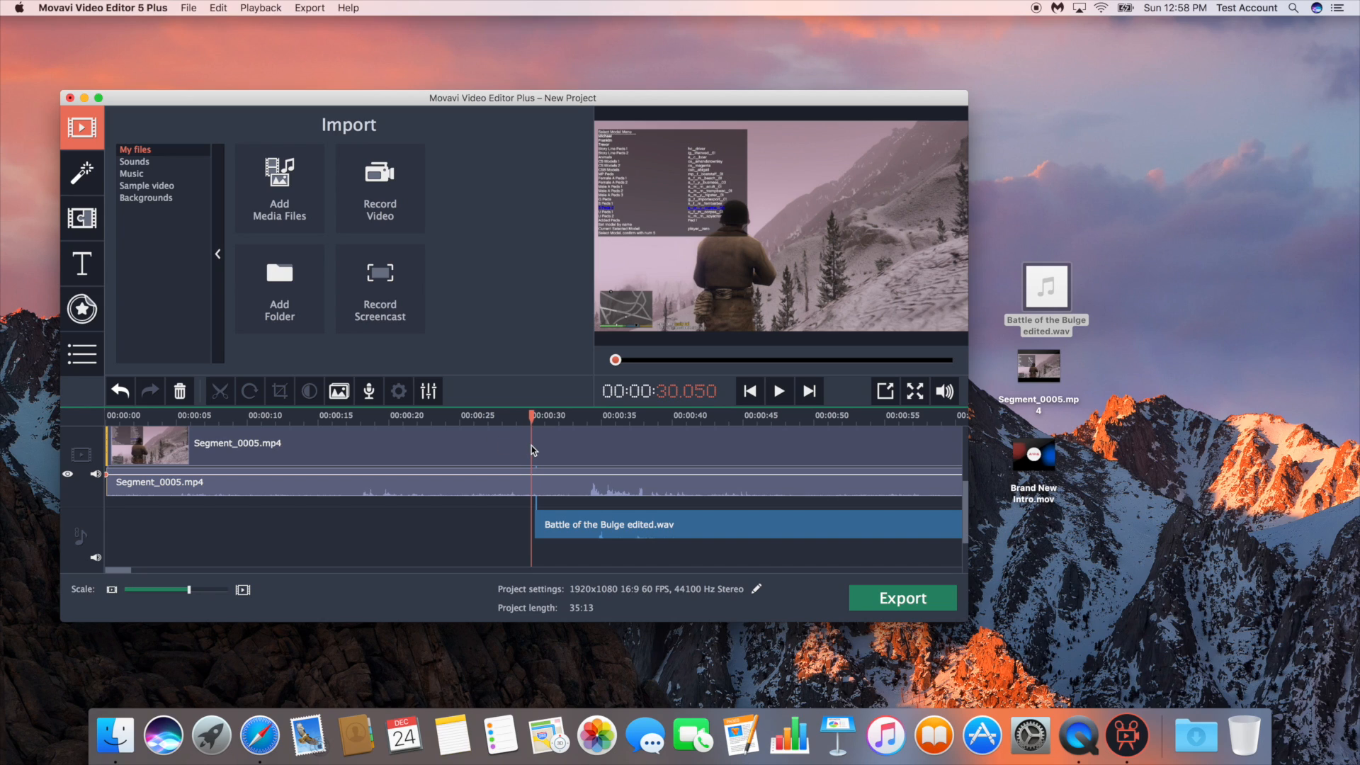
pyautogui.click(221, 391)
pyautogui.click(371, 460)
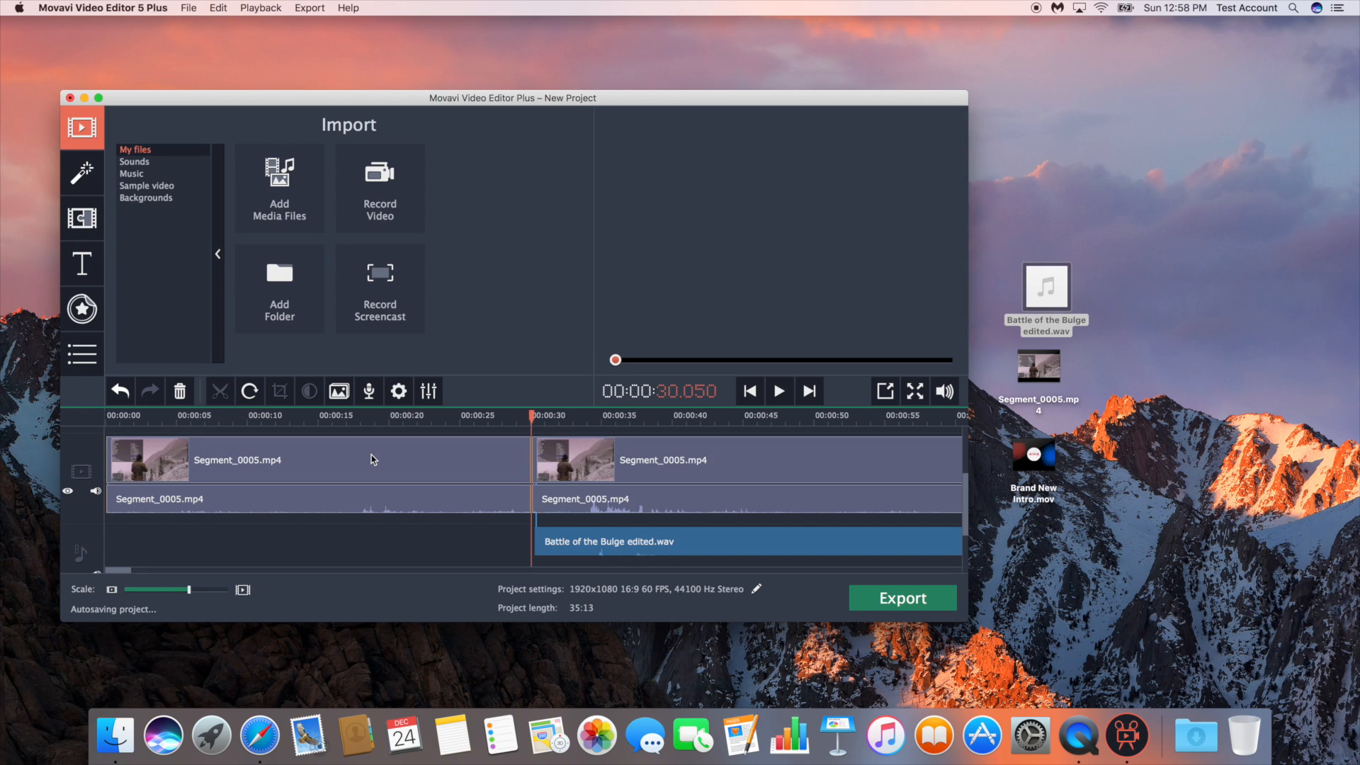
pyautogui.press('Delete')
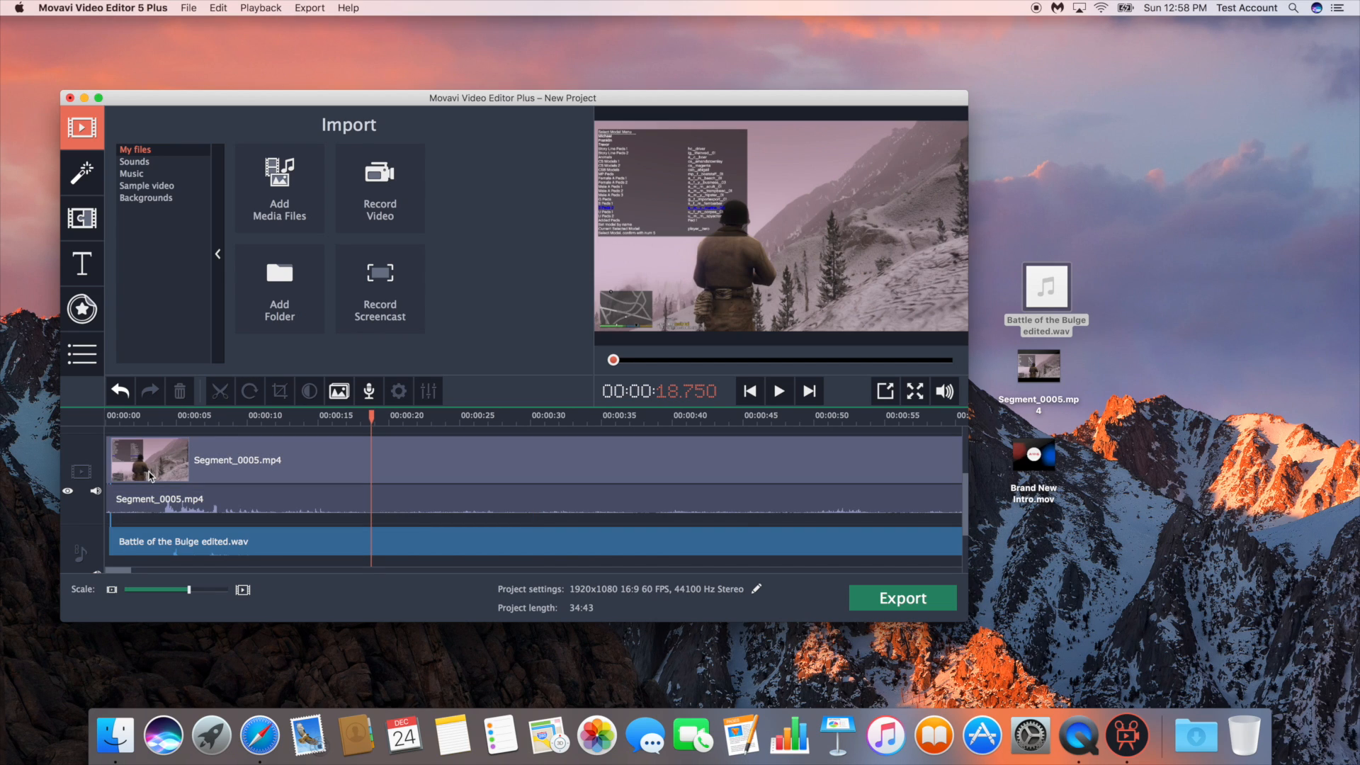
# Add Brand New Intro.mov from the desktop to the start of the video track, ahead of Segment_0005.mp4
pyautogui.hscroll(5, 170, 479)
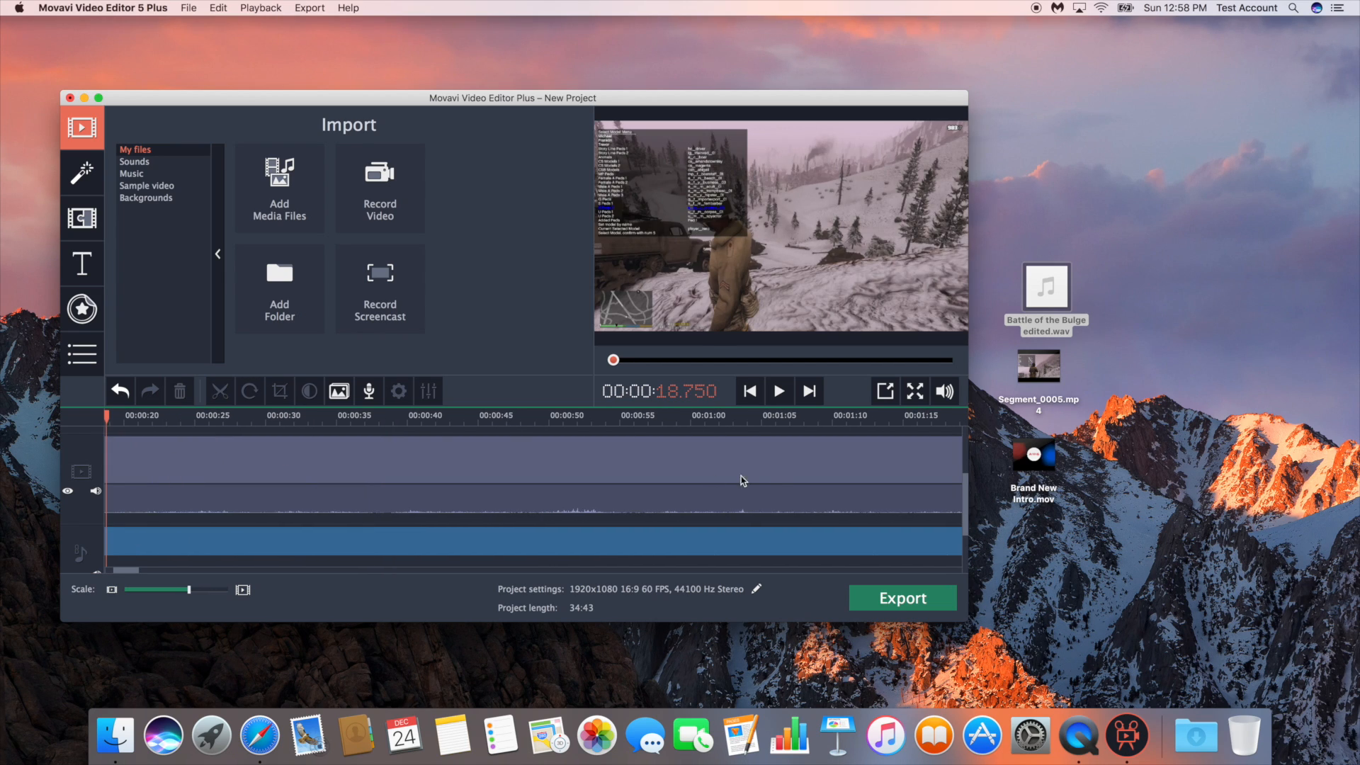
pyautogui.hscroll(-5, 743, 480)
pyautogui.moveTo(1040, 462); pyautogui.dragTo(107, 484)
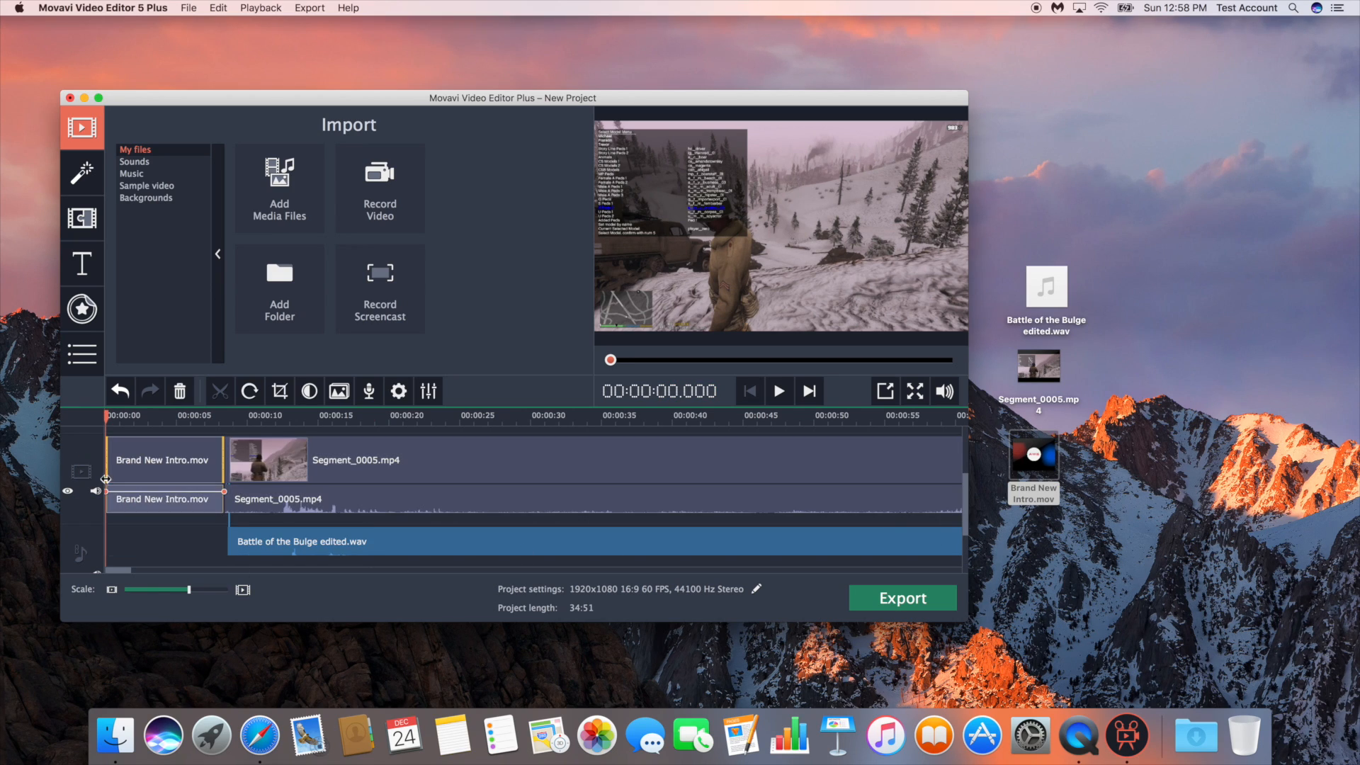
pyautogui.click(192, 529)
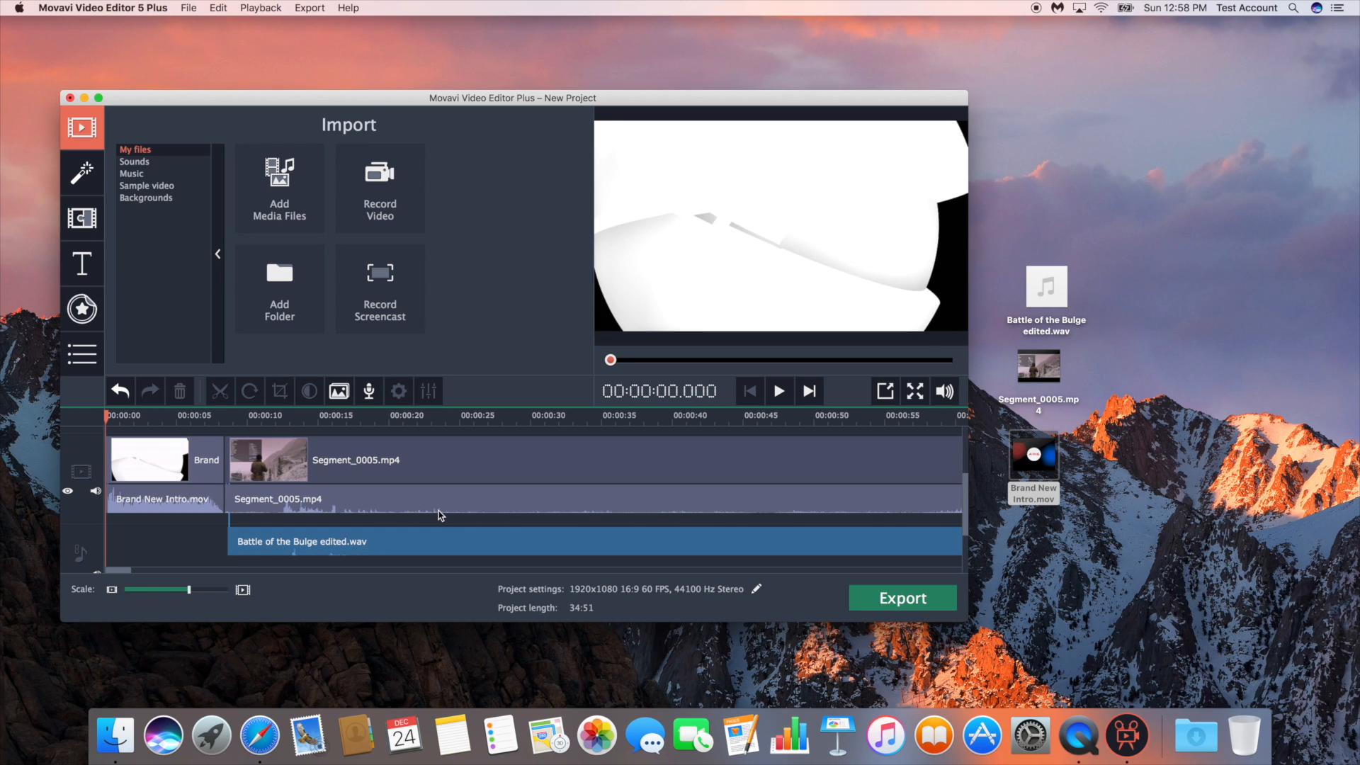
# Examine the arrangement of the intro, gameplay and audio clips along the timeline, placing the playhead at about 00:00:22
pyautogui.scroll(-3, 439, 510)
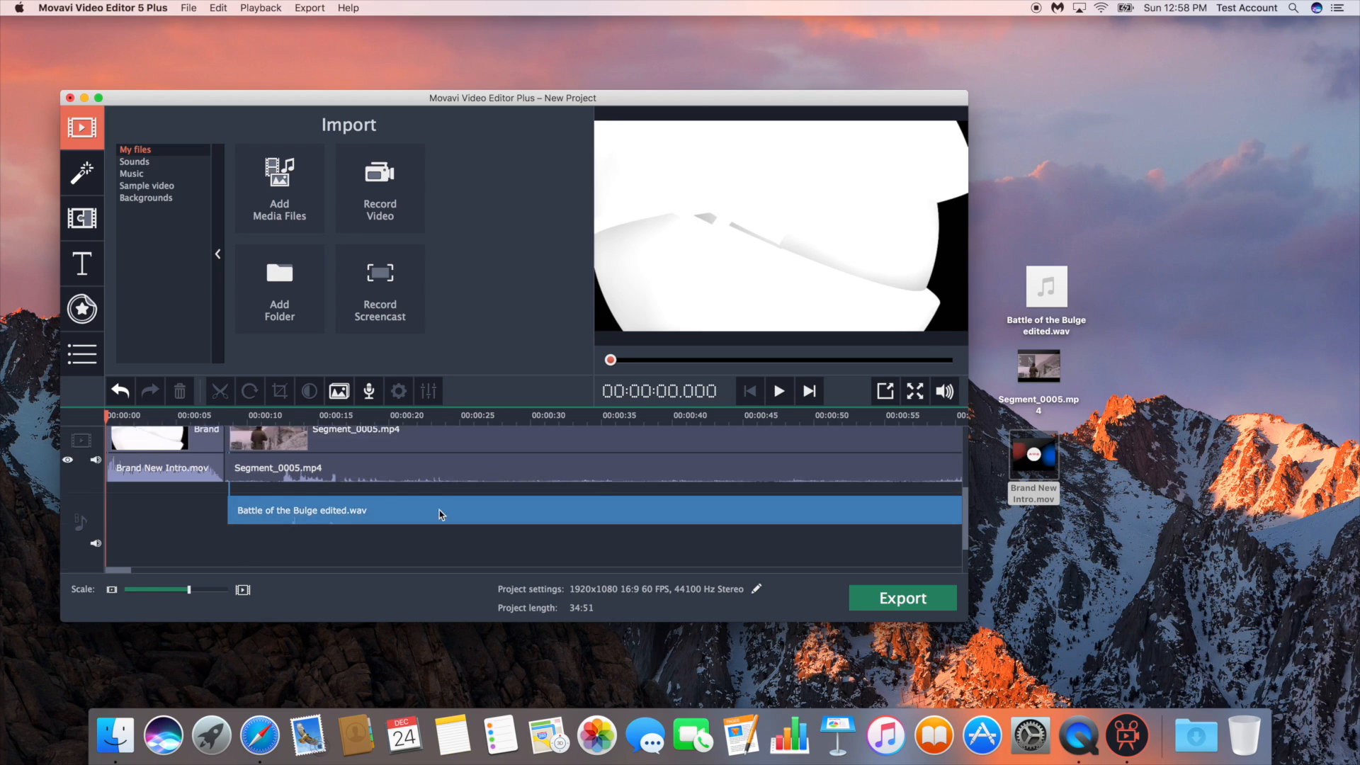
pyautogui.scroll(2, 439, 514)
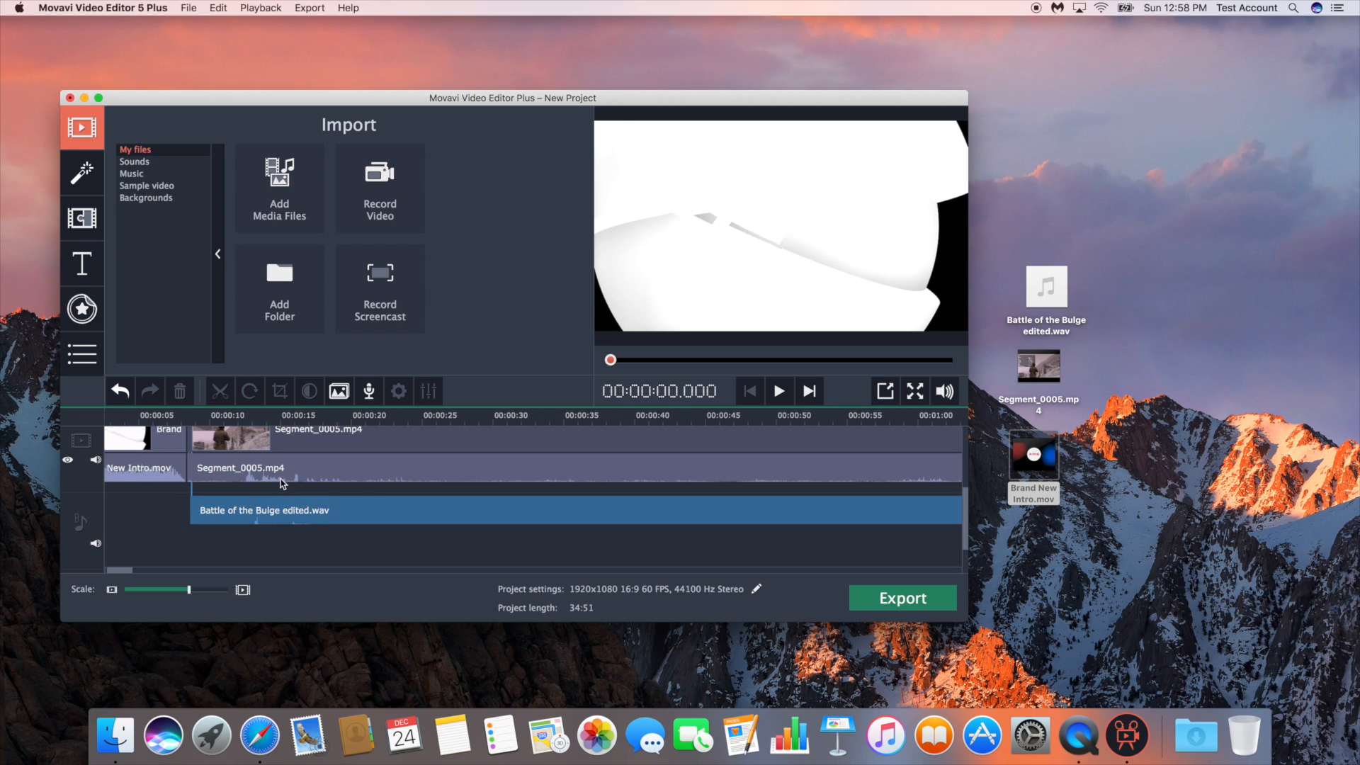
pyautogui.scroll(1, 298, 478)
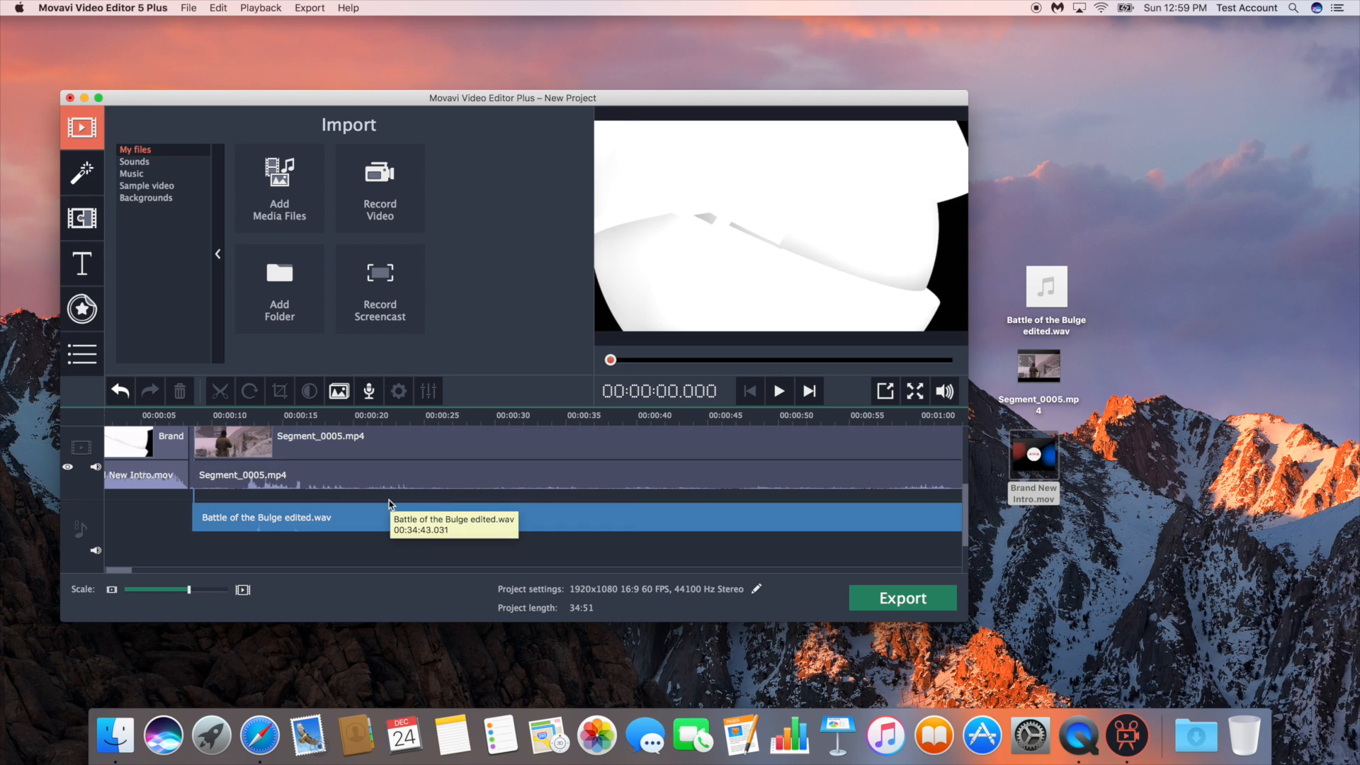
pyautogui.click(380, 417)
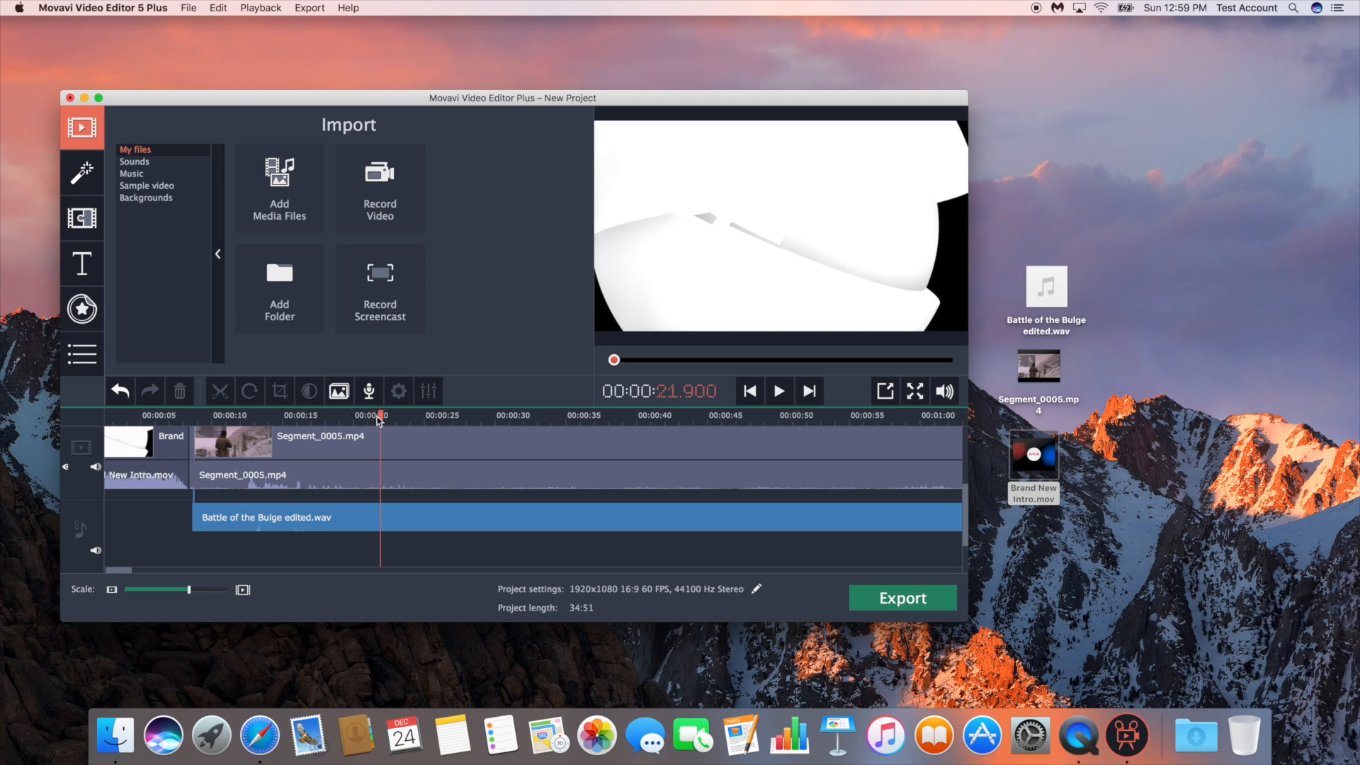
pyautogui.click(382, 445)
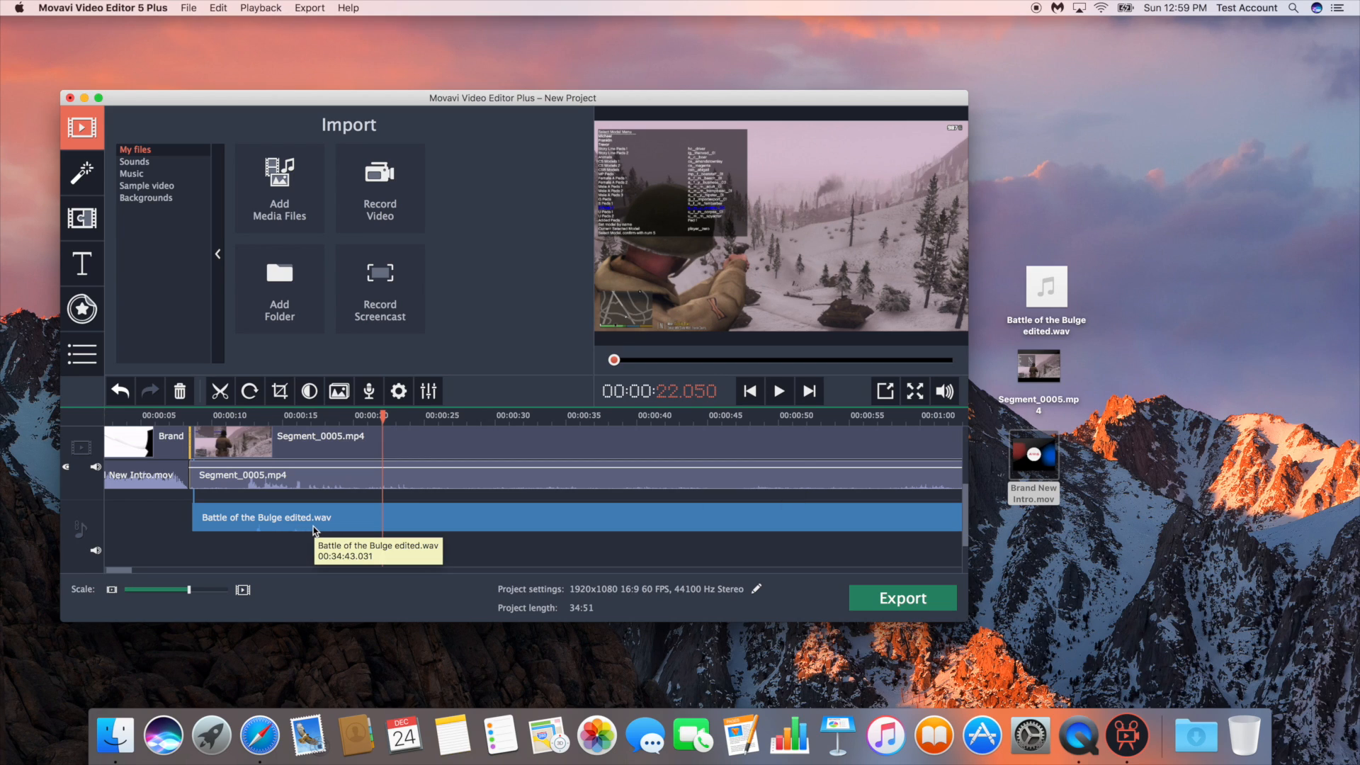
pyautogui.hscroll(-2, 457, 474)
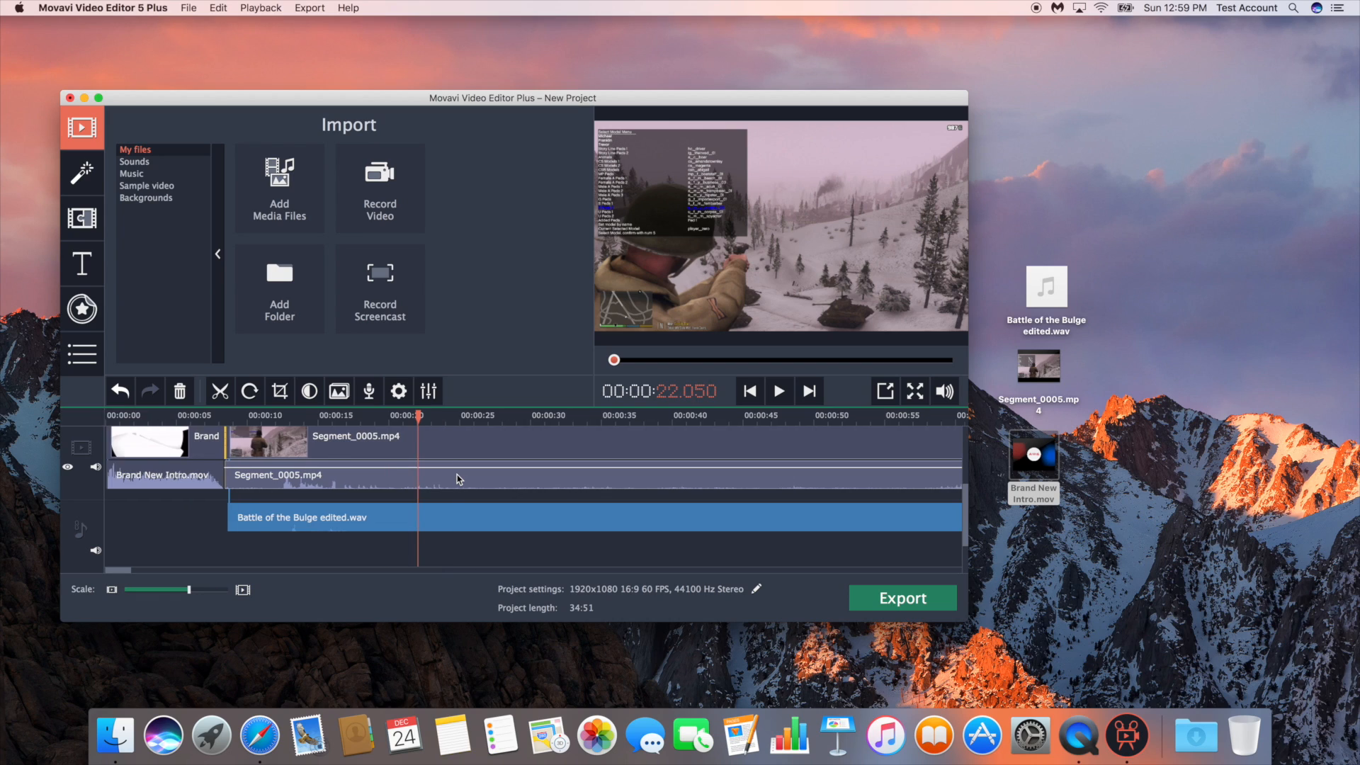
pyautogui.hscroll(6, 457, 474)
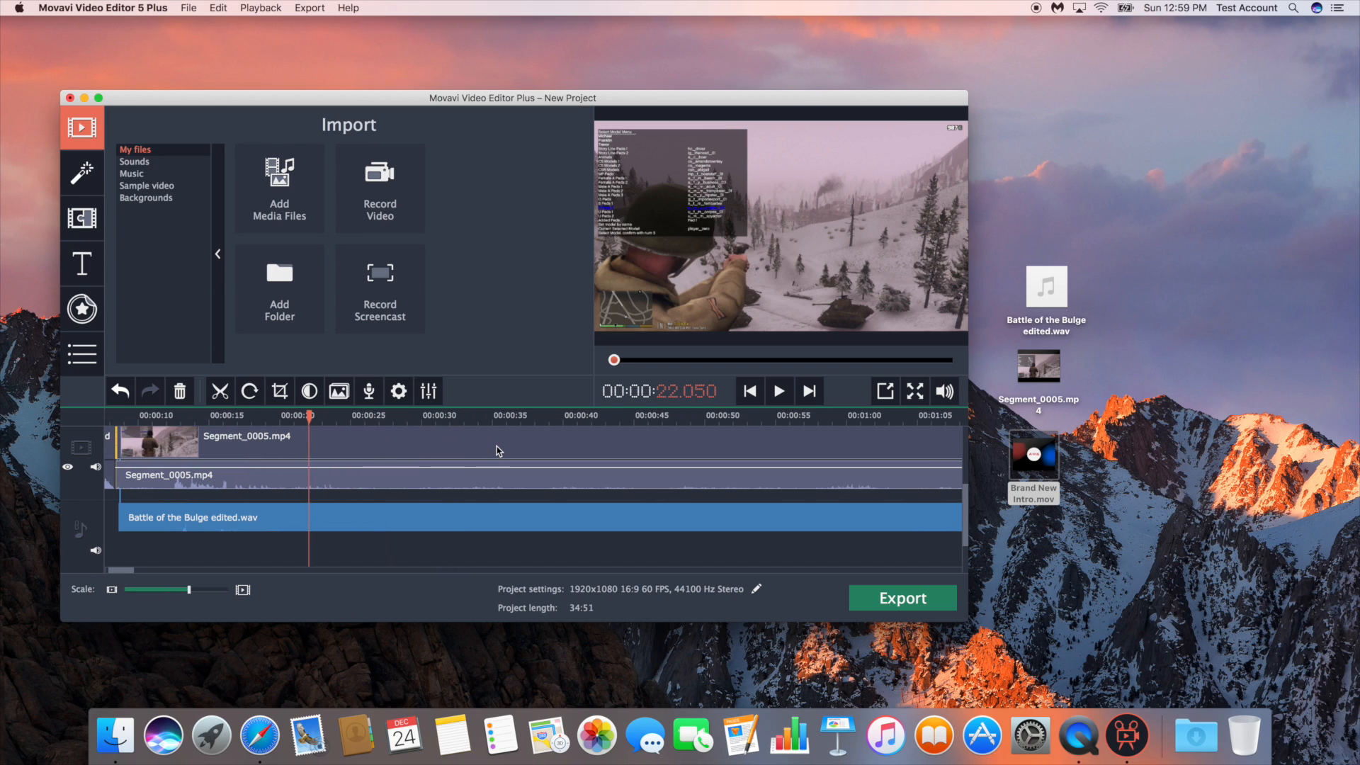
pyautogui.hscroll(-1, 496, 447)
pyautogui.hscroll(-6, 497, 450)
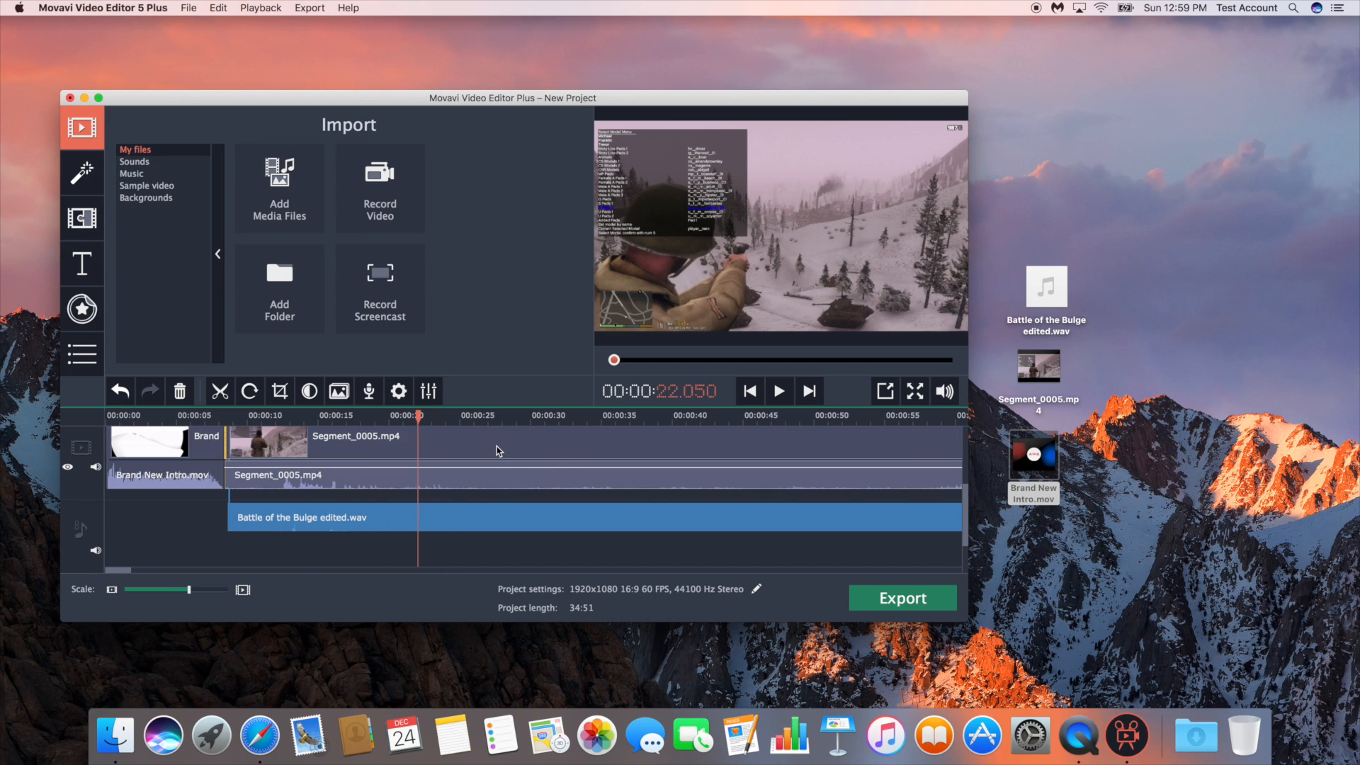
pyautogui.click(209, 507)
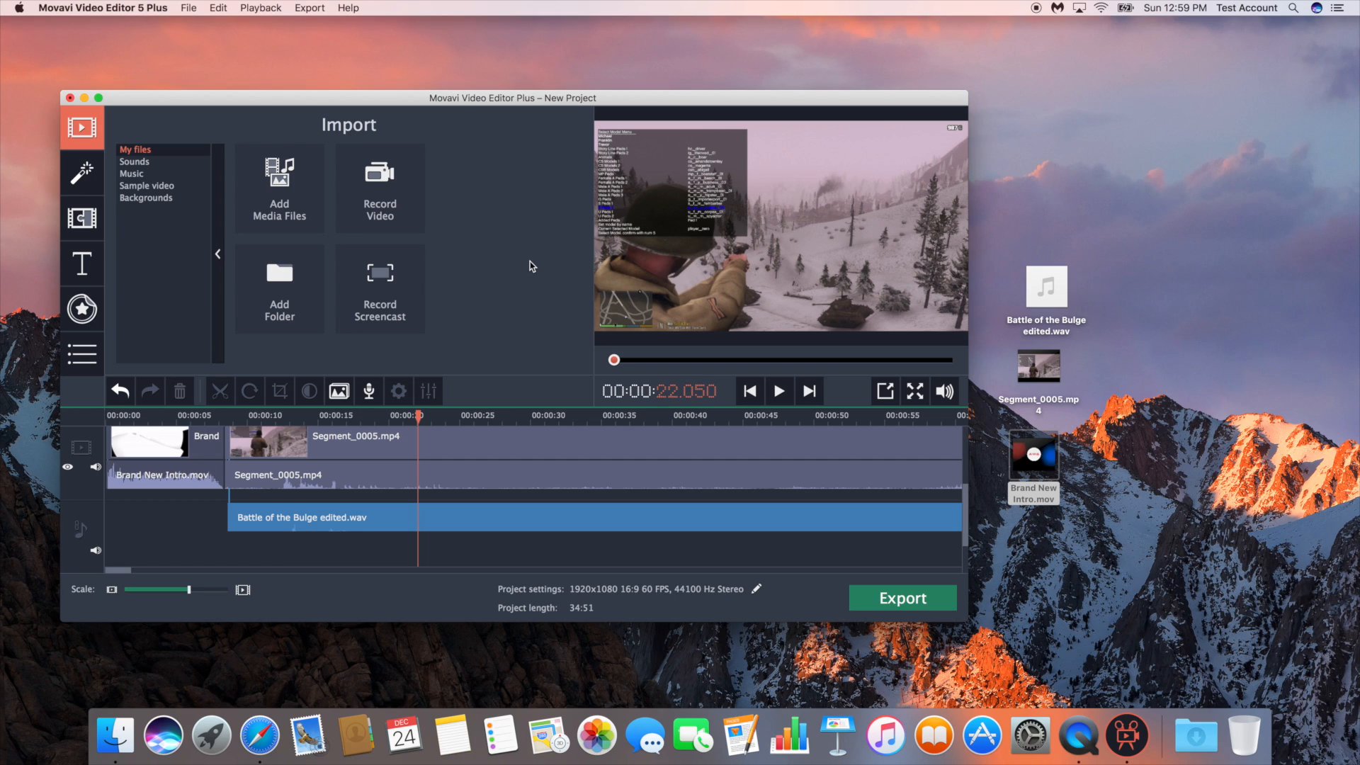
# Open the YouTube upload settings for the project and set the video title to "Cool Video"
pyautogui.click(308, 7)
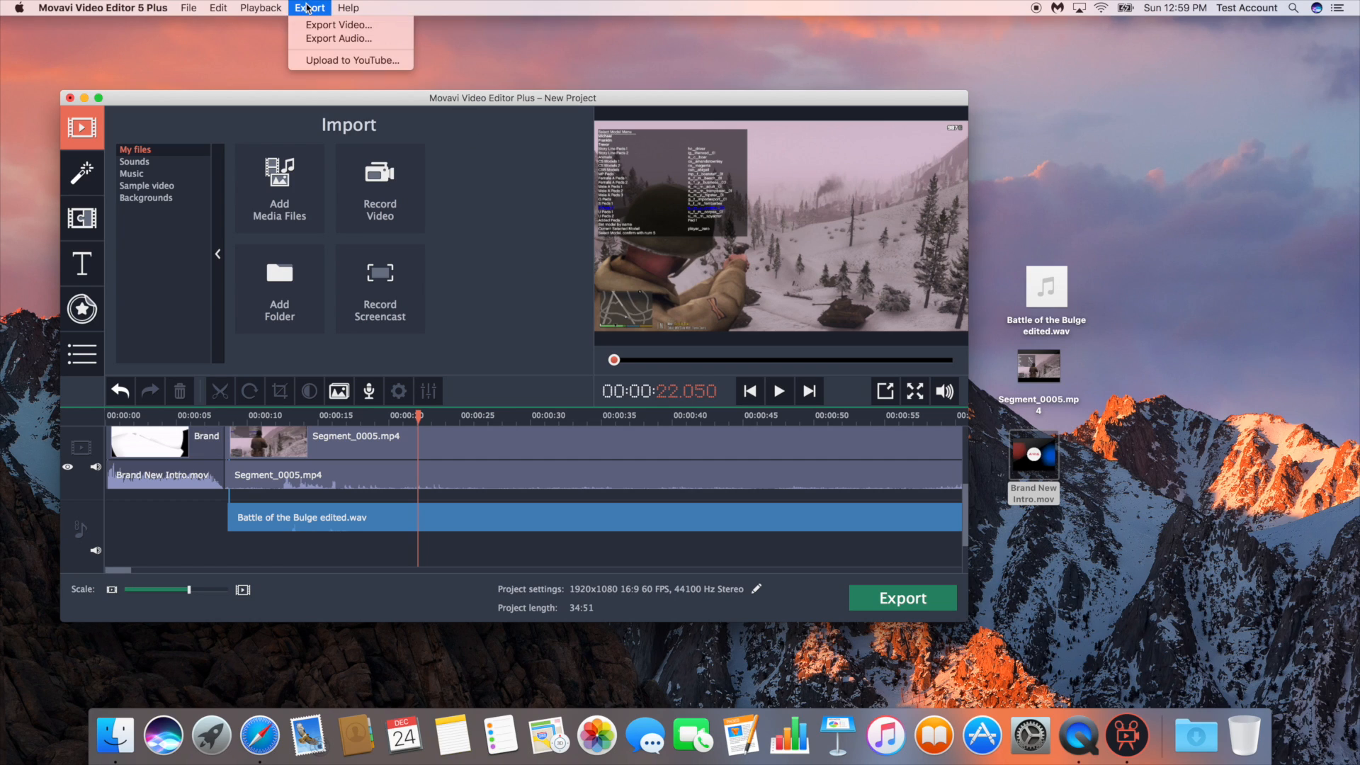
pyautogui.click(312, 61)
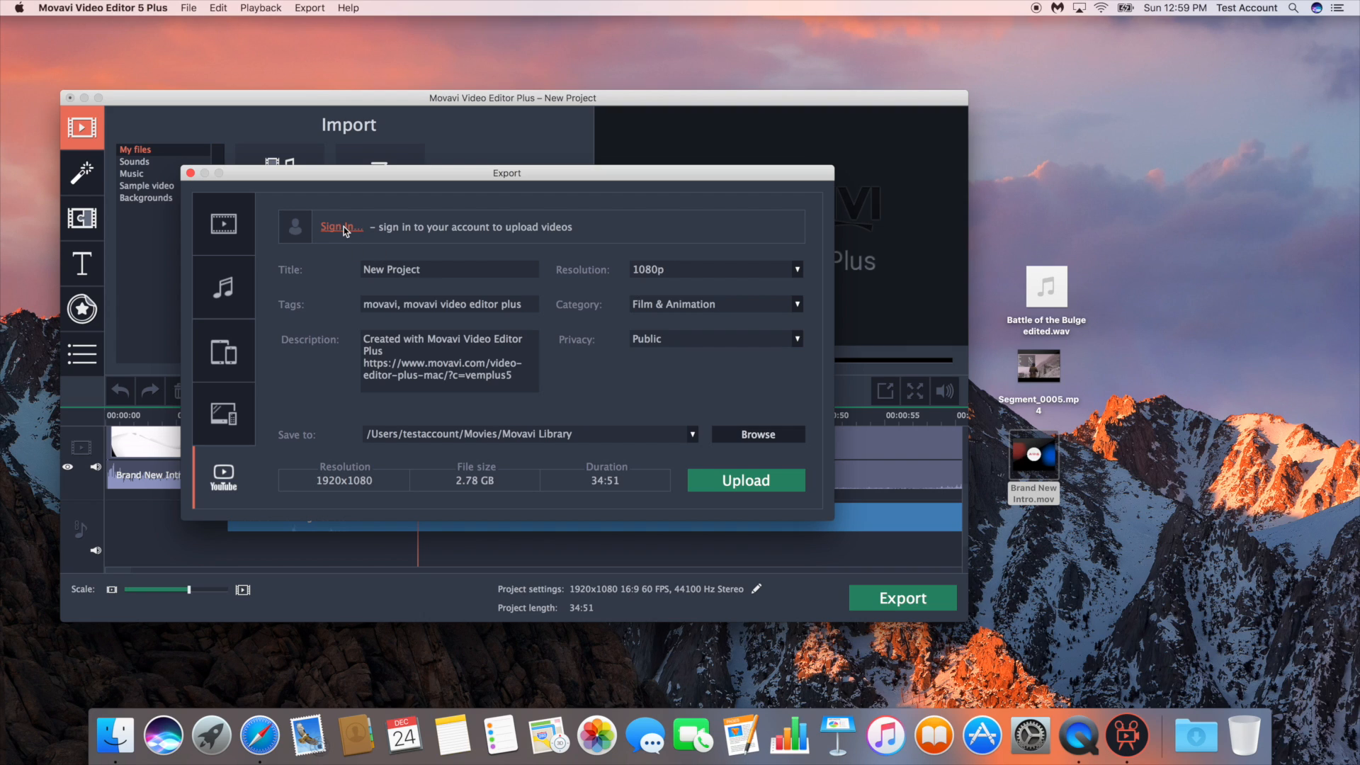
pyautogui.moveTo(451, 272); pyautogui.dragTo(327, 267)
pyautogui.write('Cool Video')
# View the available upload resolutions, keep 1080p, and close the export settings without uploading
pyautogui.click(700, 273)
pyautogui.click(685, 249)
pyautogui.click(682, 269)
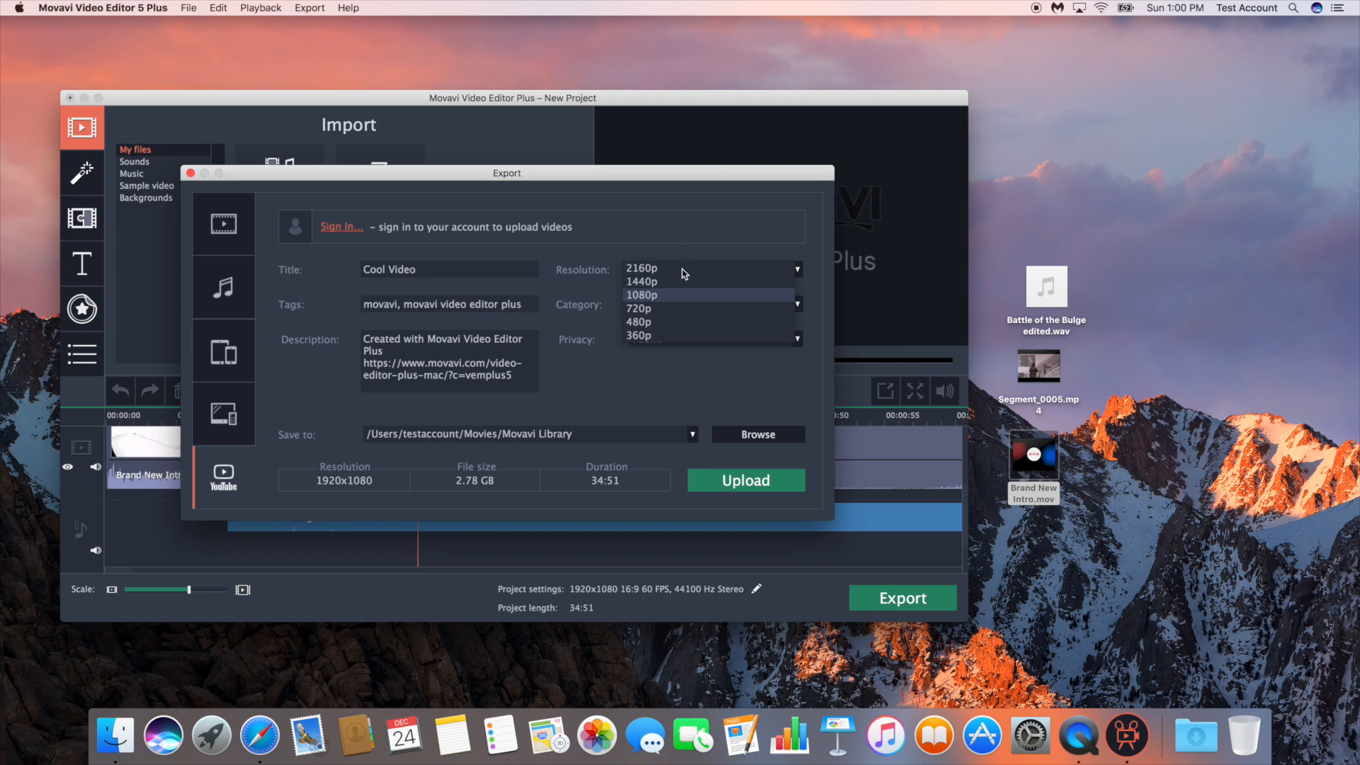
pyautogui.click(678, 243)
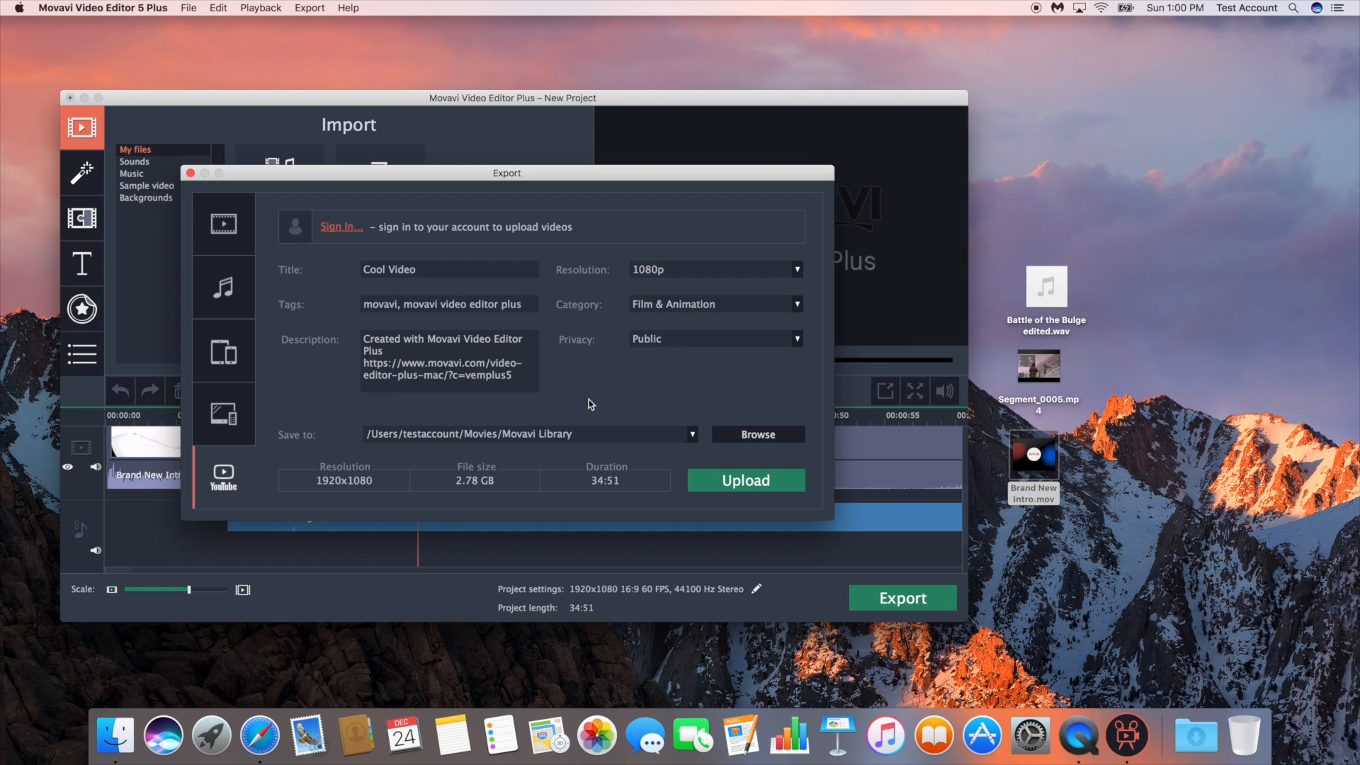
pyautogui.click(190, 174)
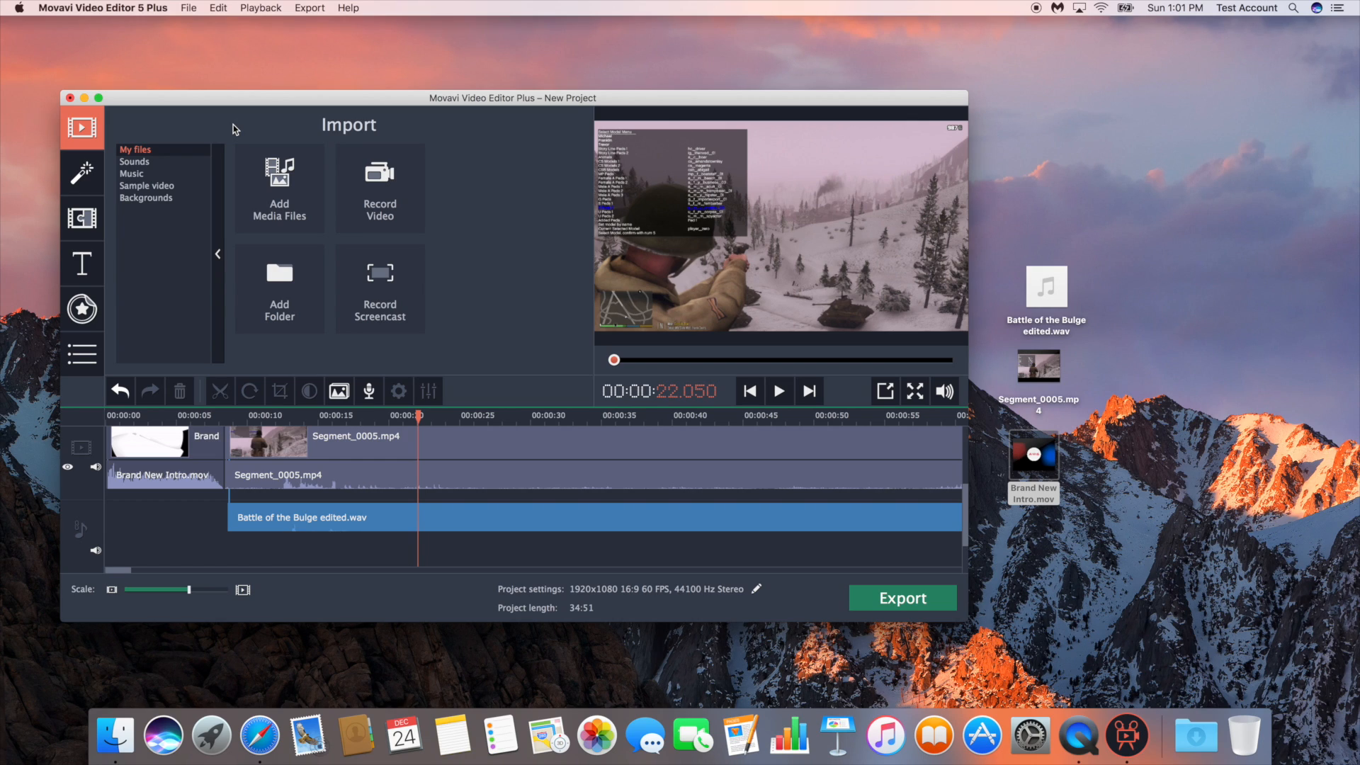
# Browse the featured filters and titles, and preview the Studio title
pyautogui.click(81, 172)
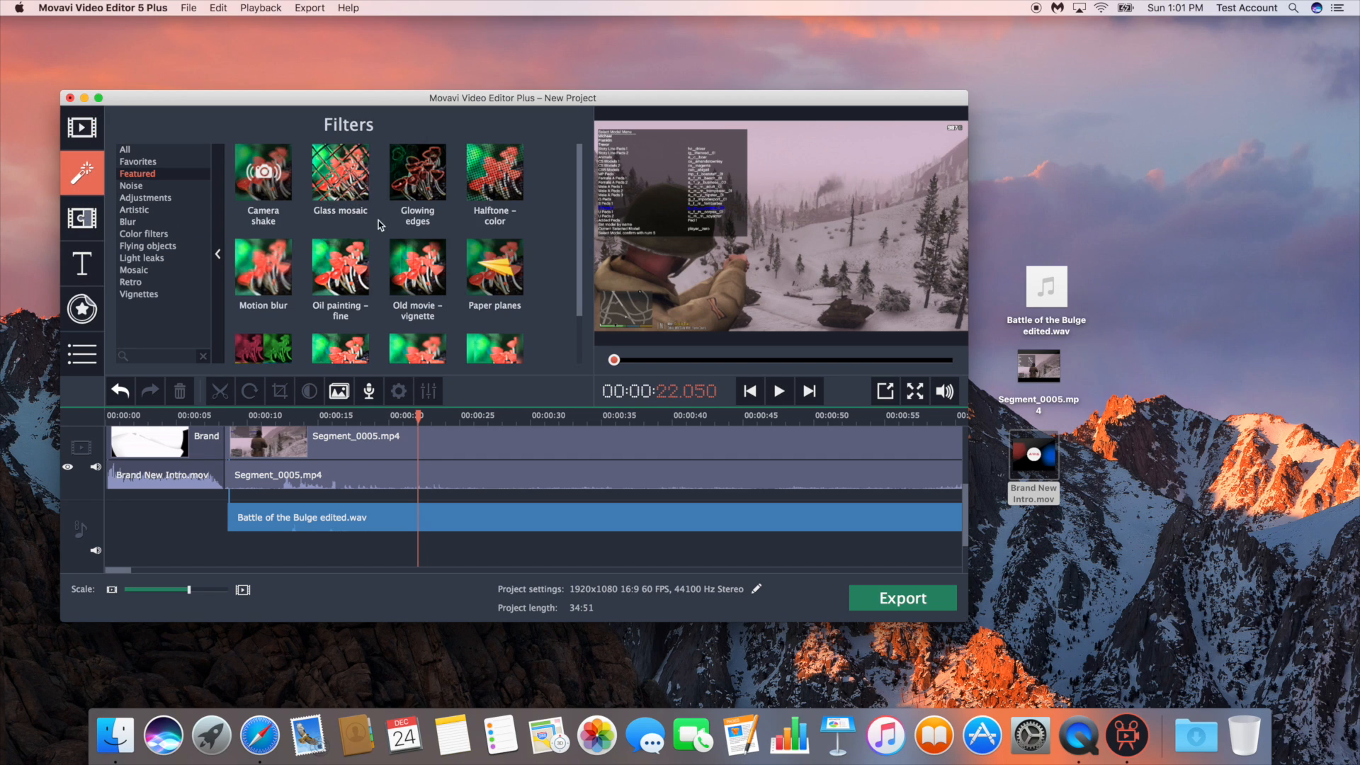
pyautogui.click(81, 263)
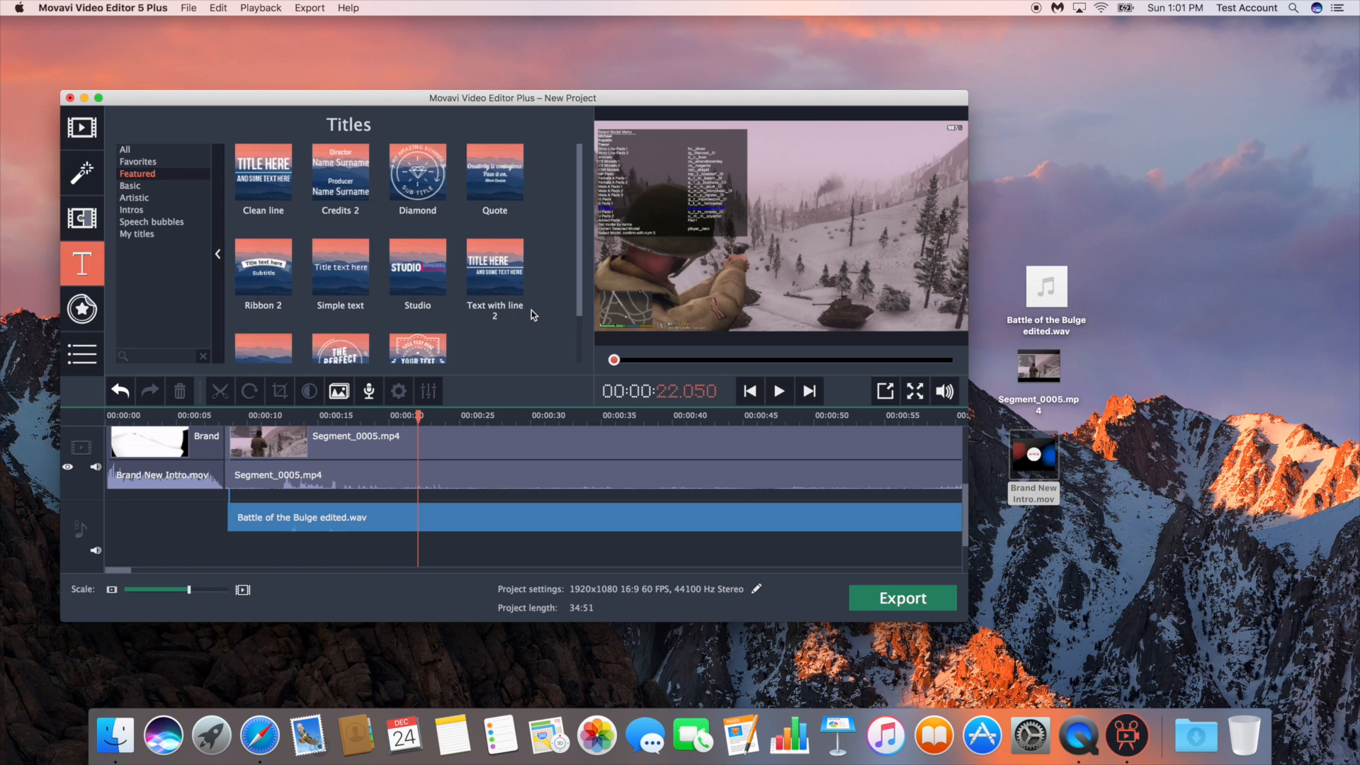
pyautogui.scroll(-2, 532, 310)
pyautogui.click(431, 230)
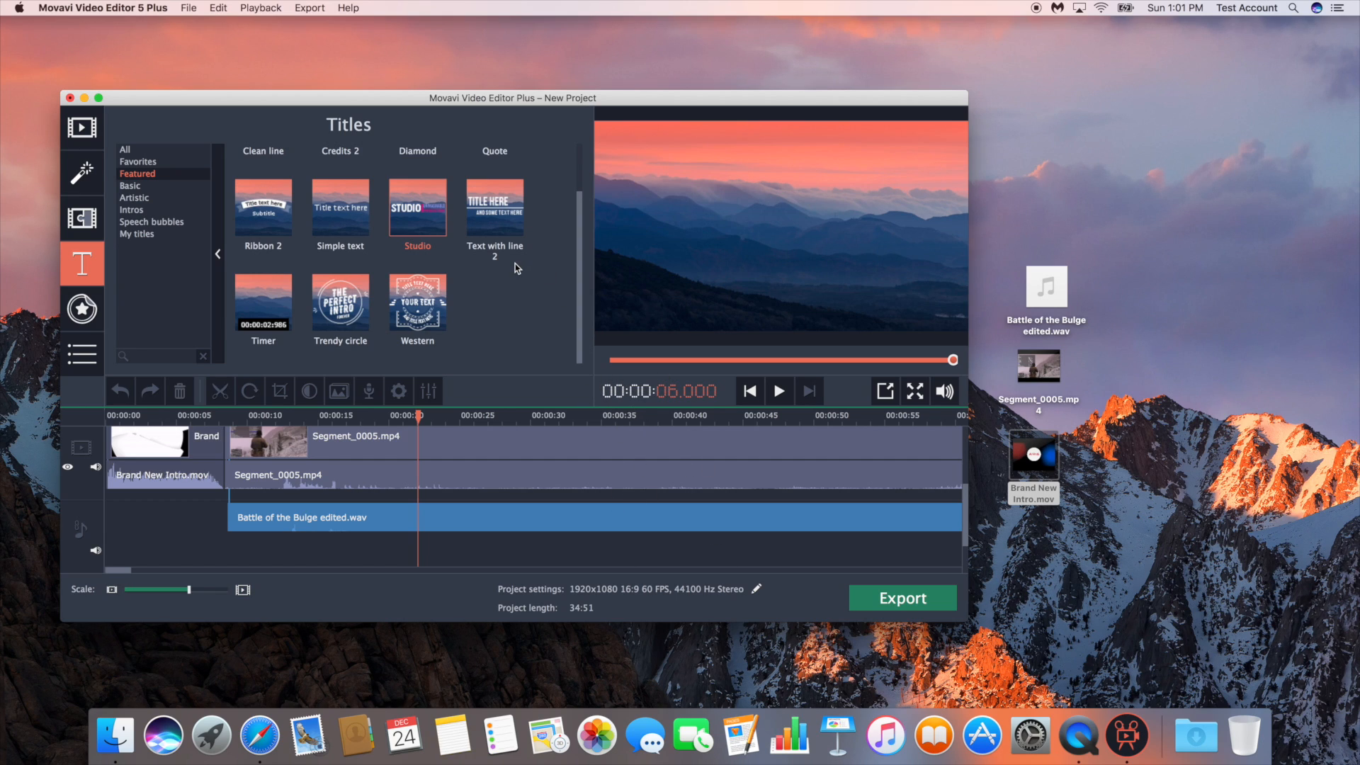
pyautogui.scroll(2, 514, 272)
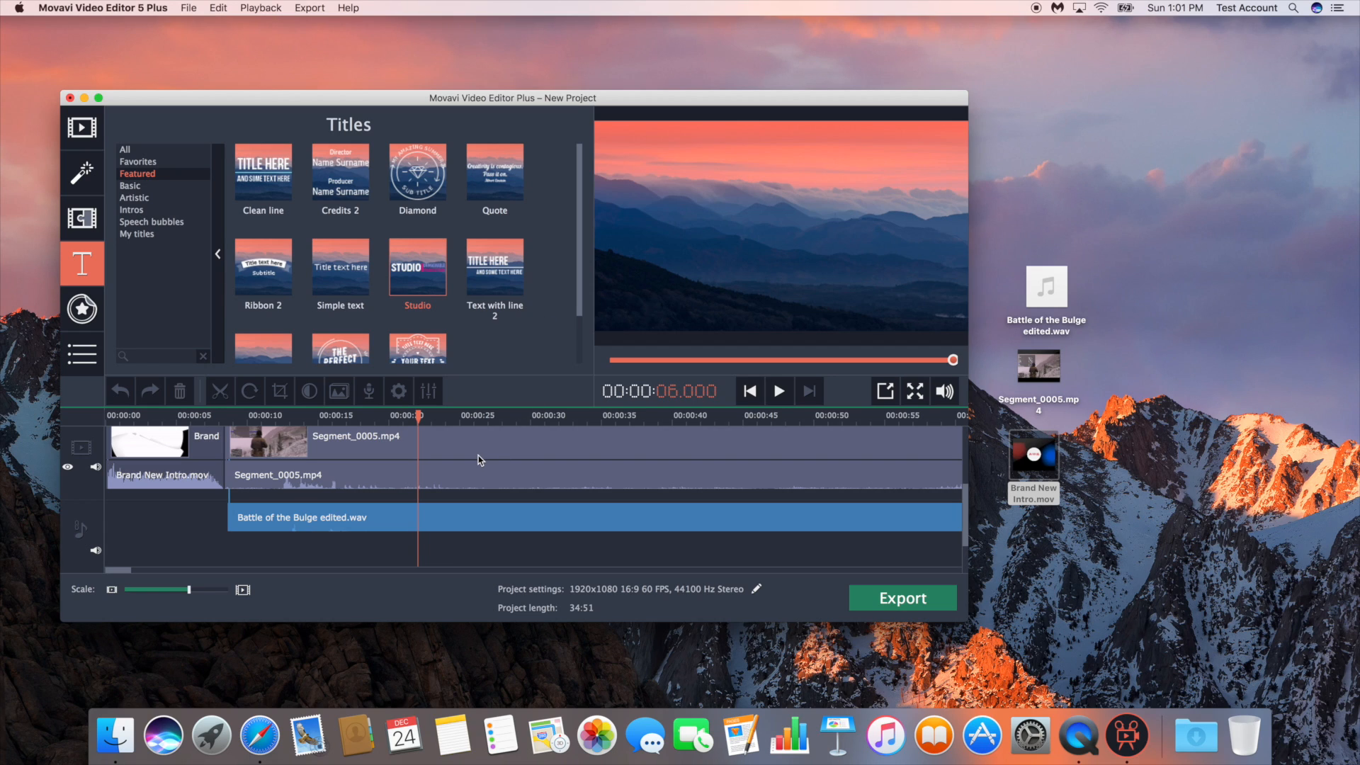
pyautogui.scroll(1, 479, 455)
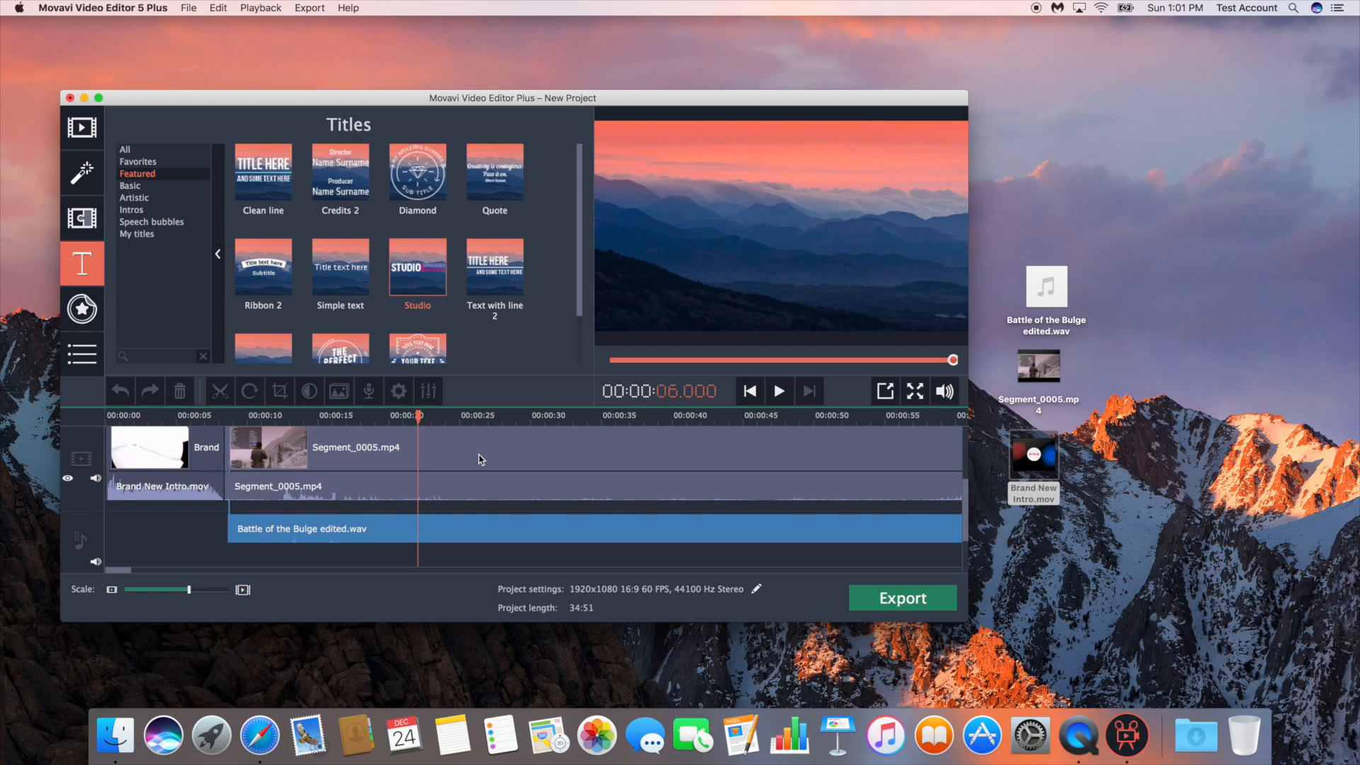
pyautogui.hscroll(2, 480, 459)
pyautogui.scroll(2, 480, 459)
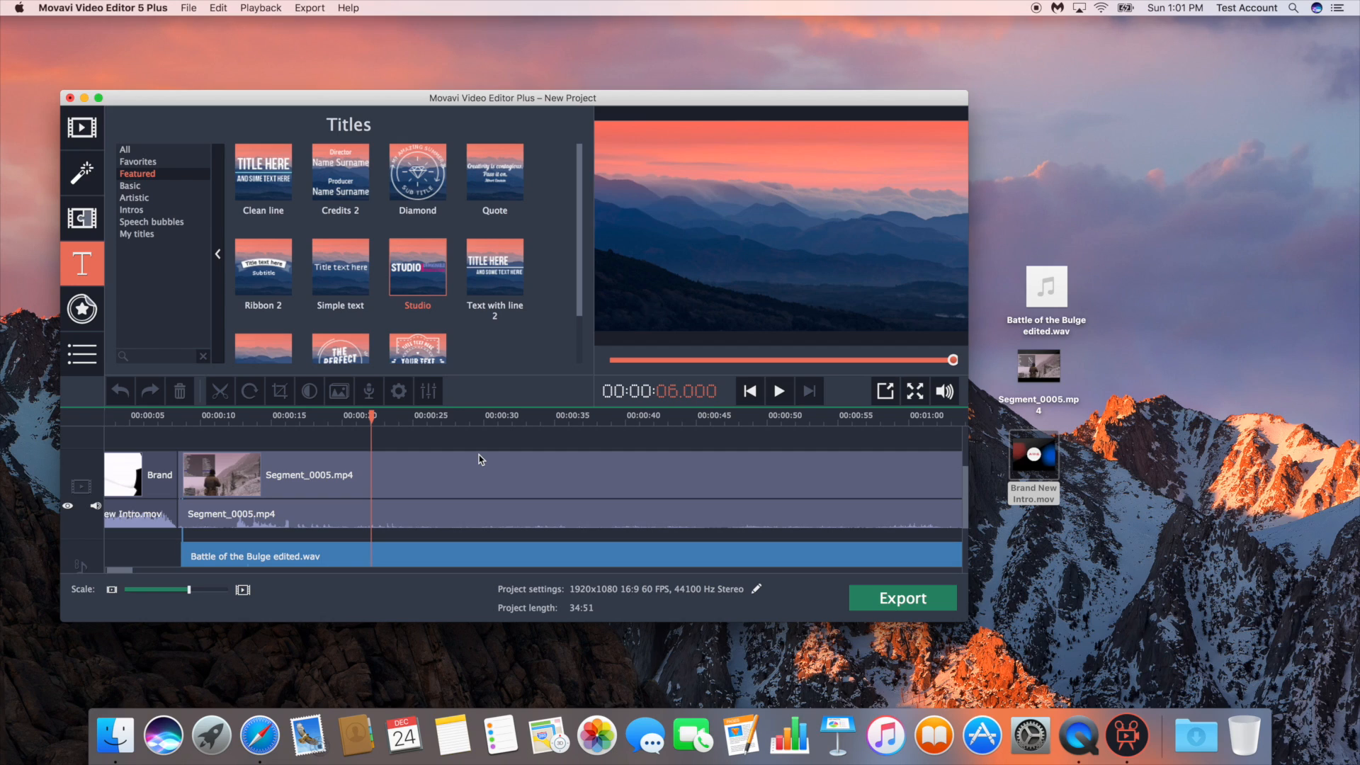